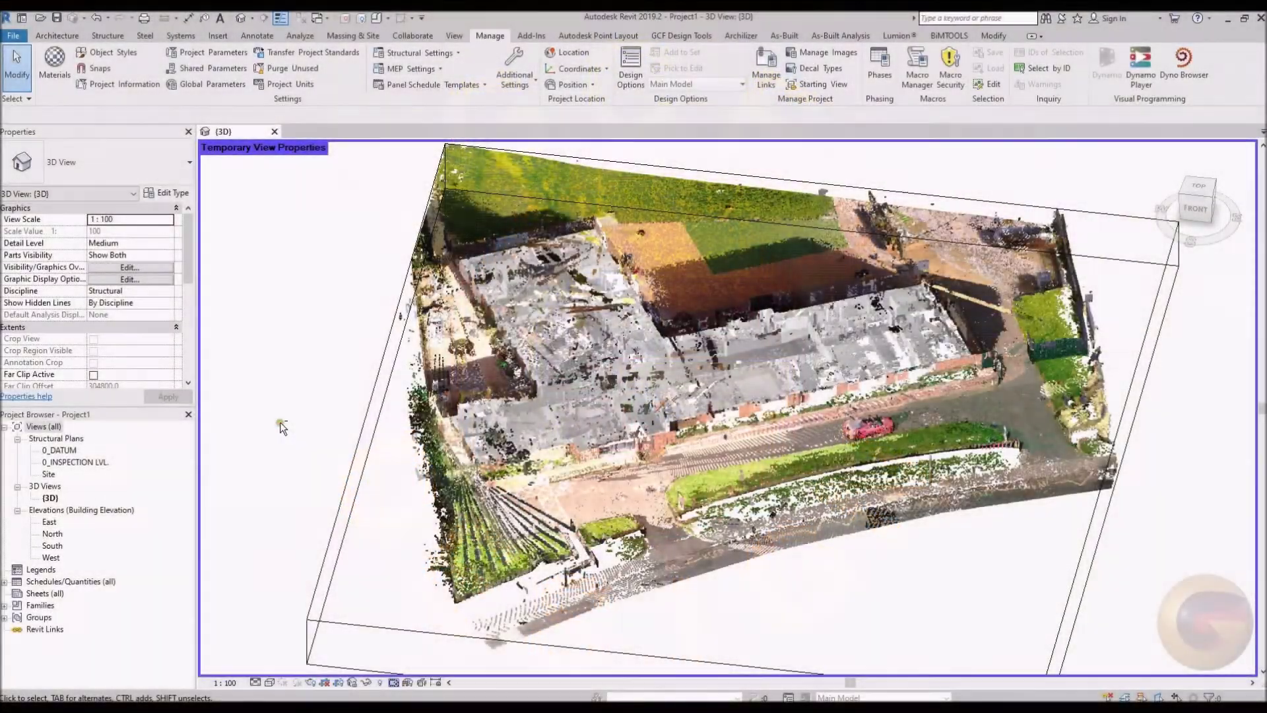
Step: View the point-cloud site from Top on the ViewCube and start Point Cloud Point placement
{"action": "middle_click_drag", "start_coordinate": [296, 424], "coordinate": [336, 426], "text": "shift"}
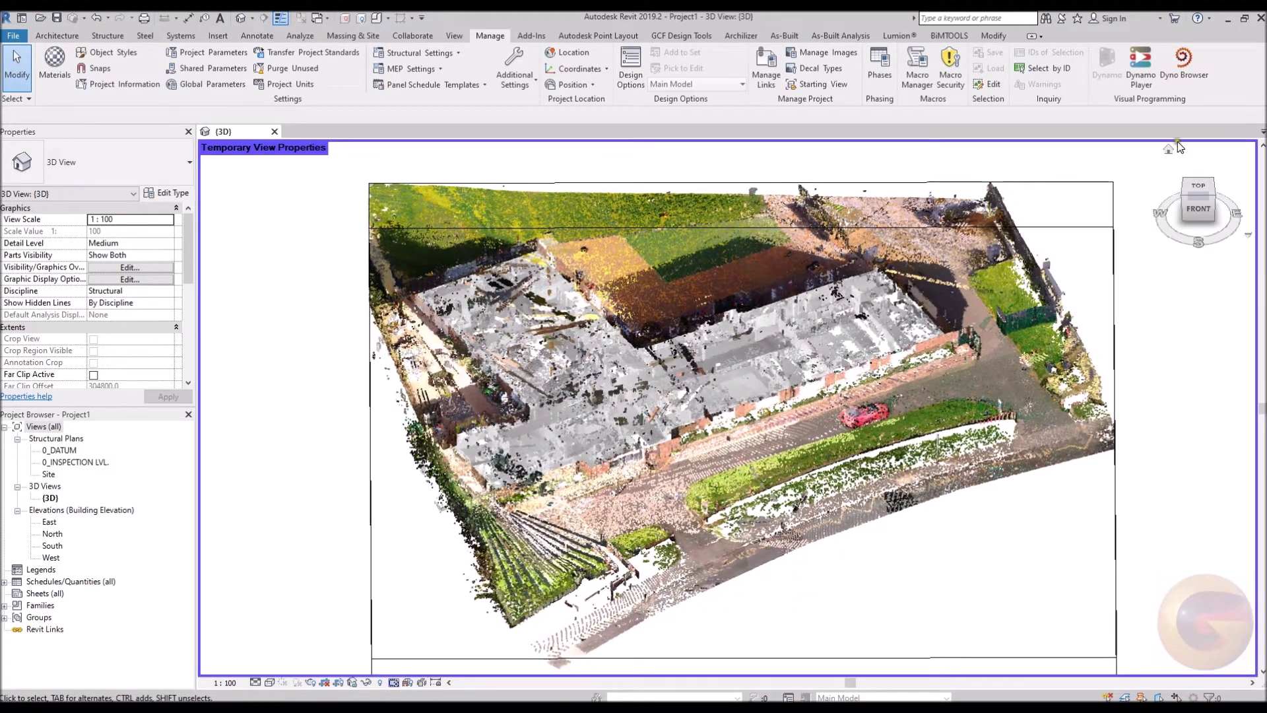
{"action": "left_click", "coordinate": [1200, 186]}
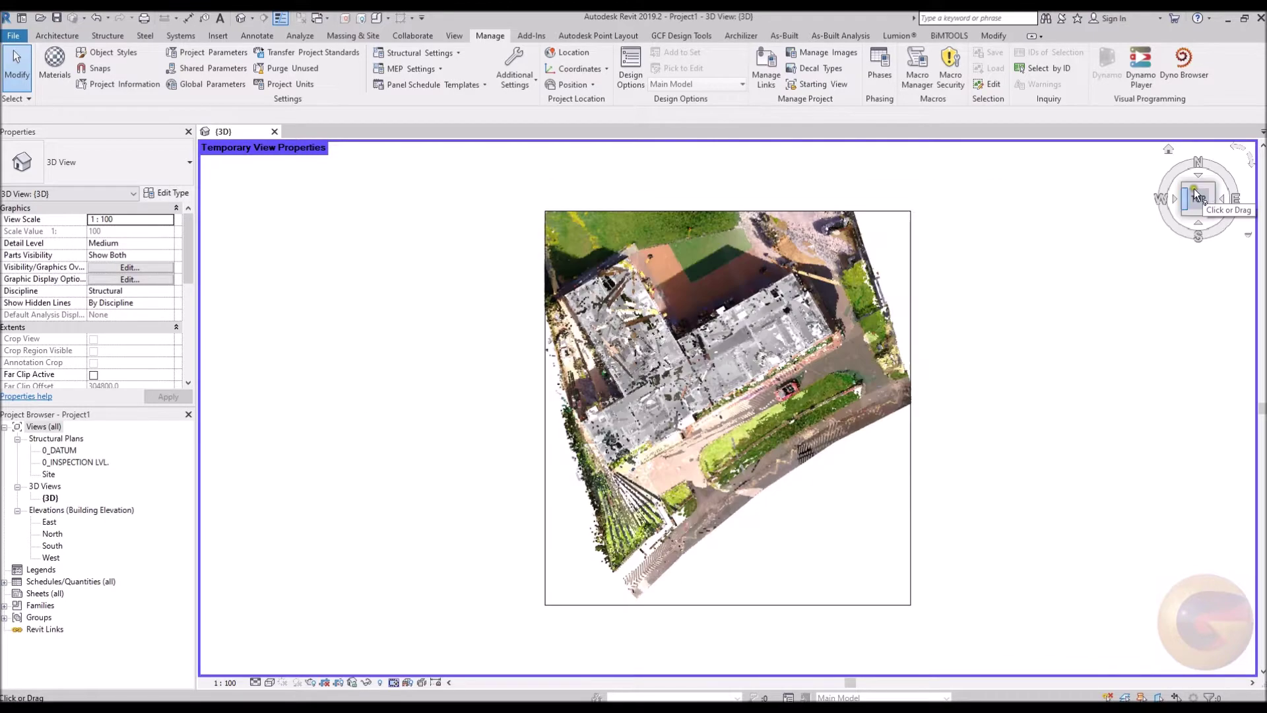
{"action": "scroll", "coordinate": [746, 475], "scroll_direction": "up", "scroll_amount": 3}
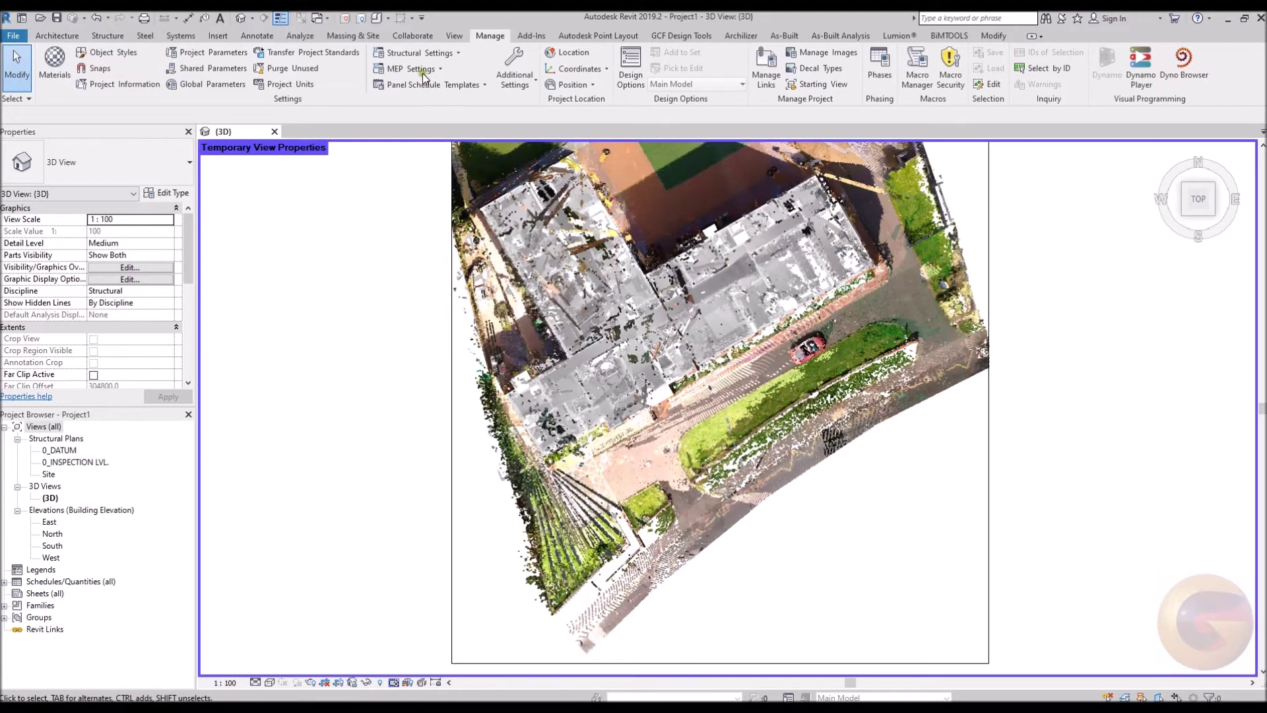
{"action": "left_click", "coordinate": [376, 18]}
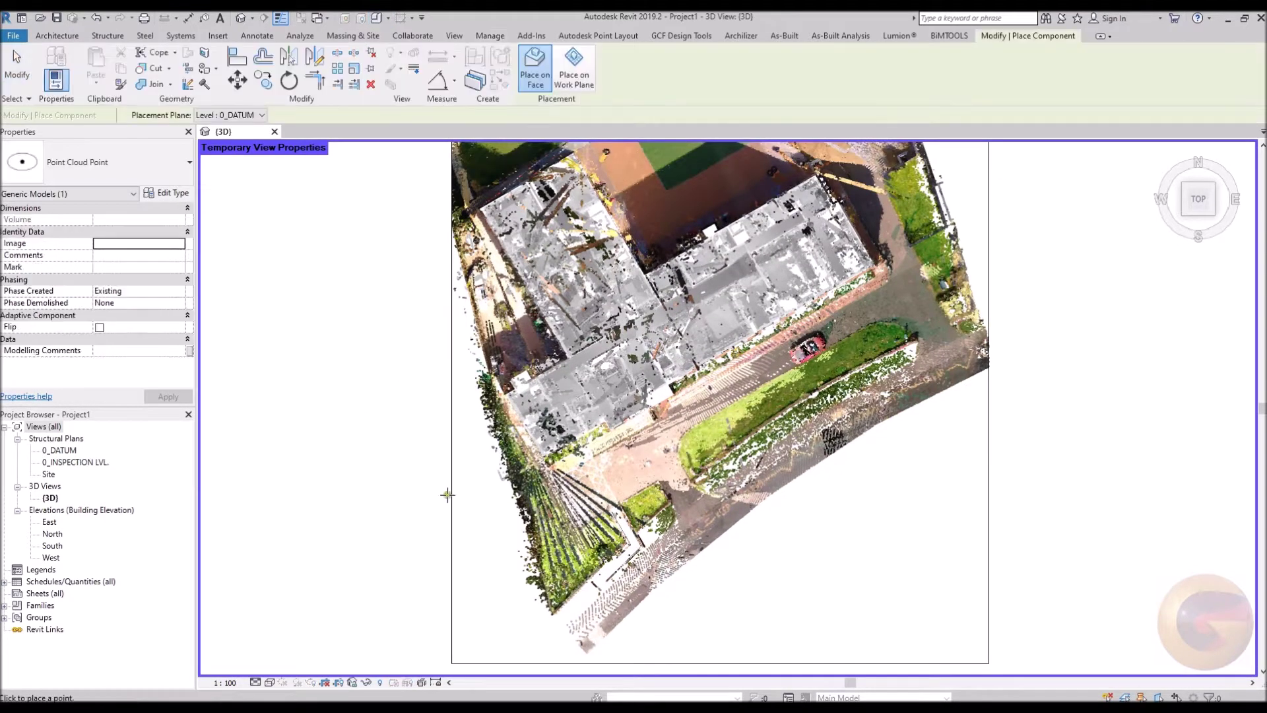
Step: Place nine Point Cloud Point markers across the corner pavement, road and grass bank
{"action": "scroll", "coordinate": [576, 619], "scroll_direction": "up", "scroll_amount": 5}
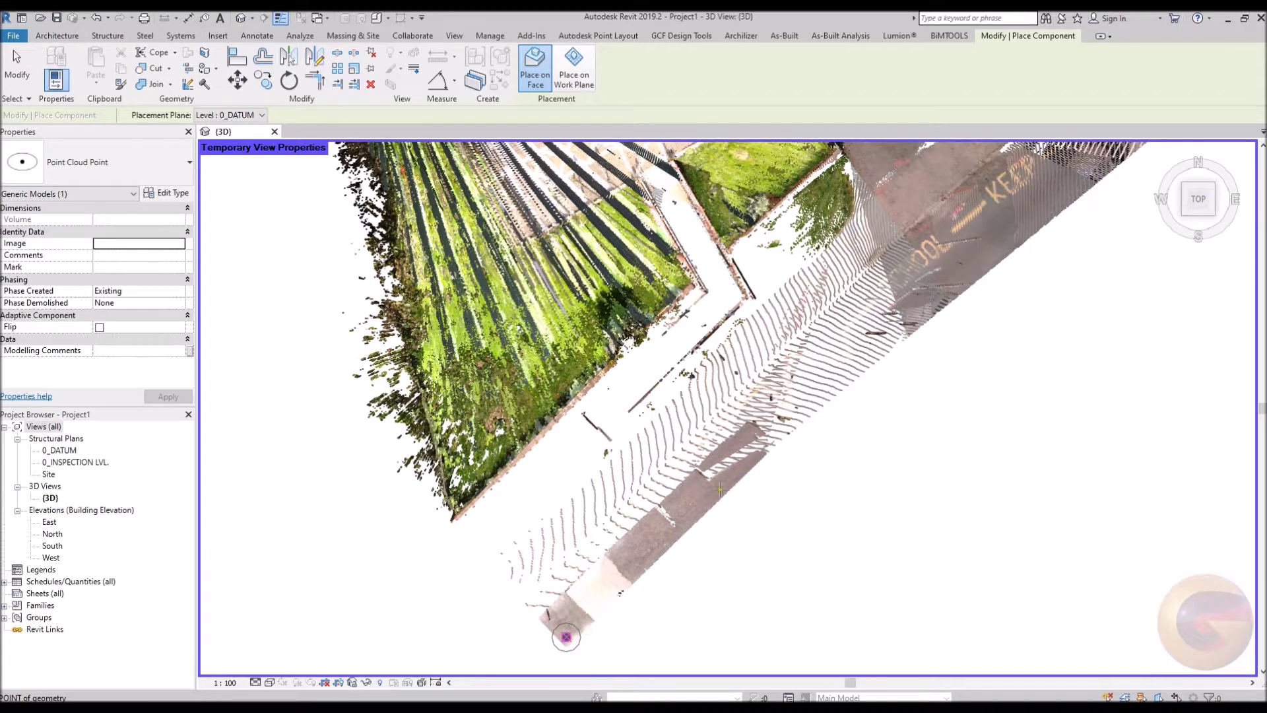
{"action": "left_click", "coordinate": [700, 506]}
{"action": "left_click", "coordinate": [929, 310]}
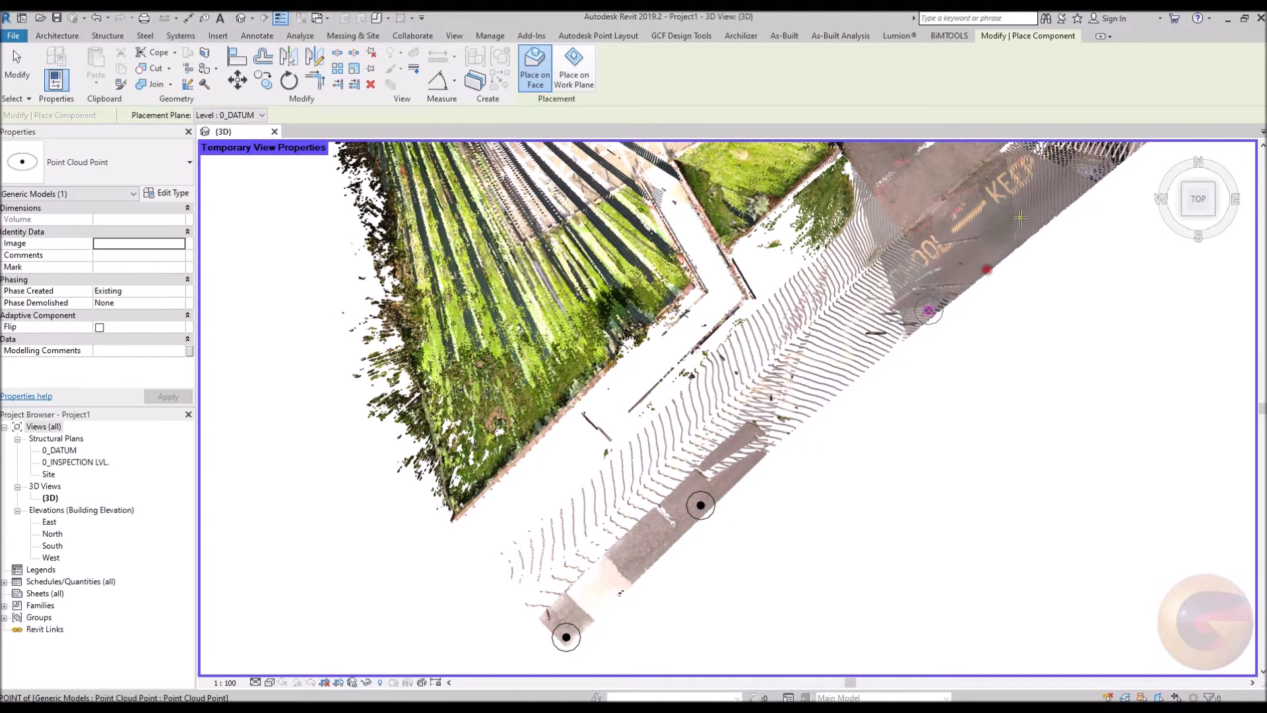
{"action": "left_click", "coordinate": [1081, 190]}
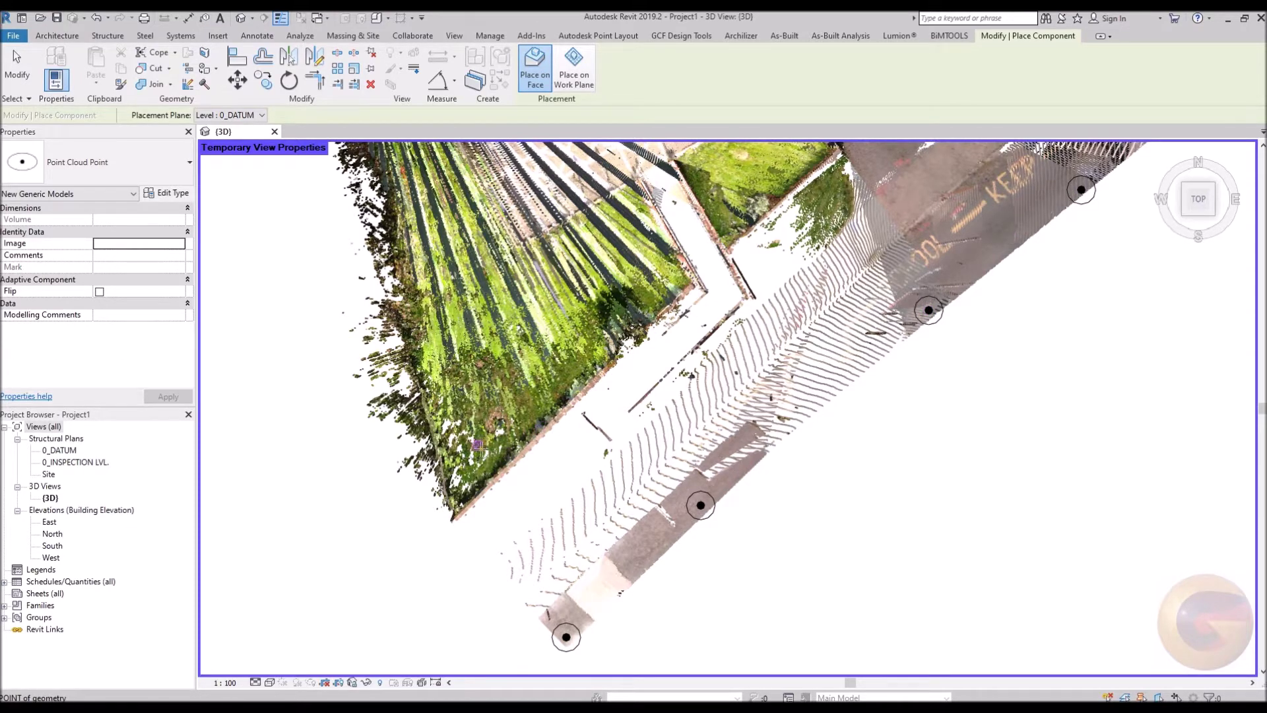
{"action": "left_click", "coordinate": [480, 448]}
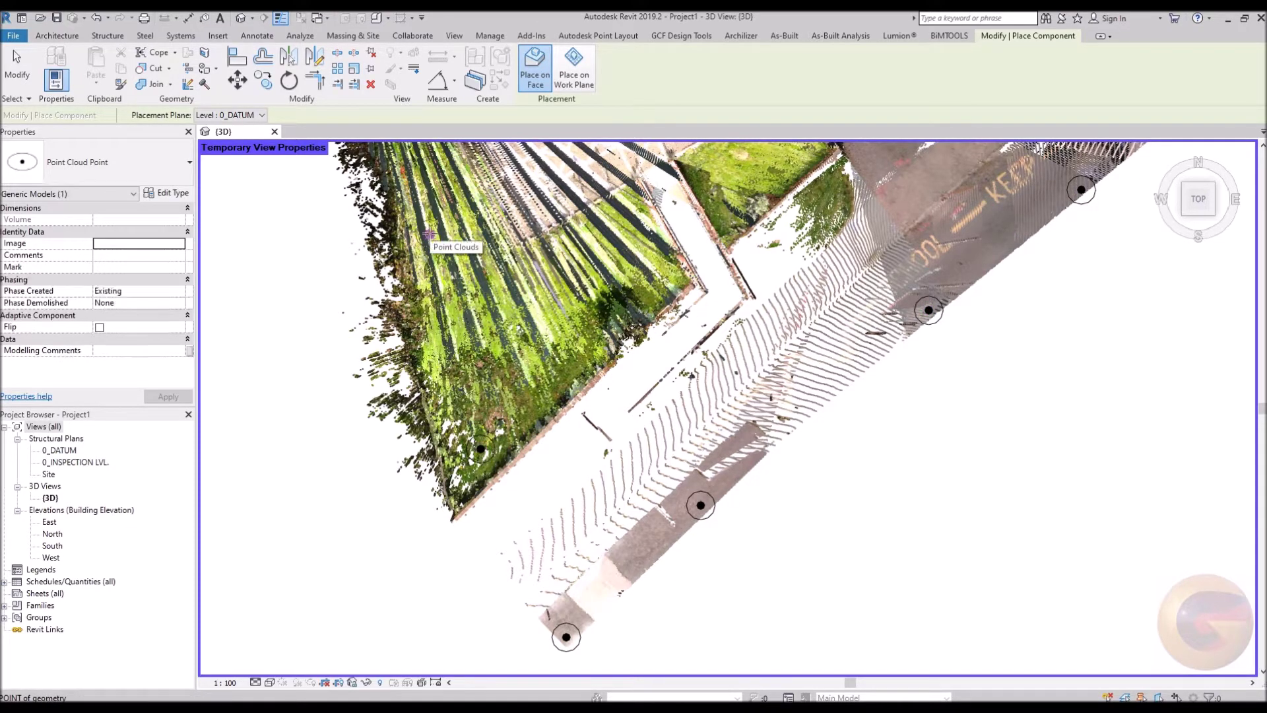
{"action": "left_click", "coordinate": [541, 181]}
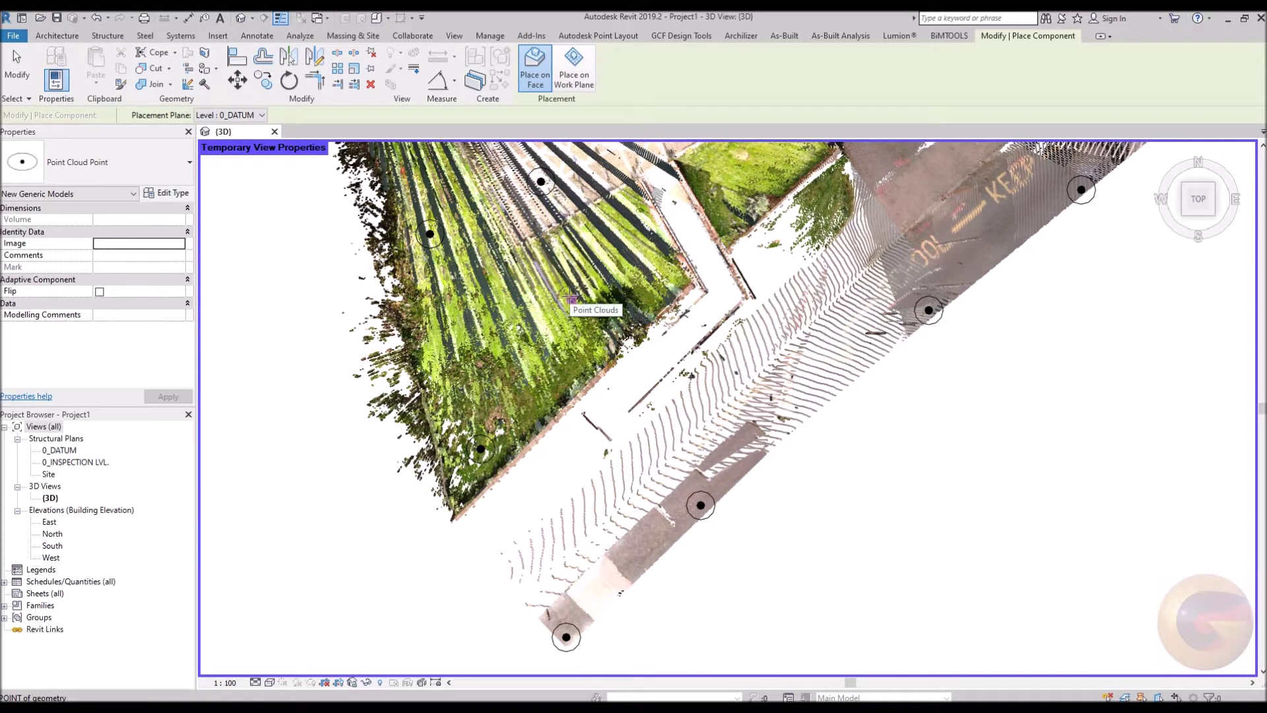
{"action": "left_click", "coordinate": [570, 298]}
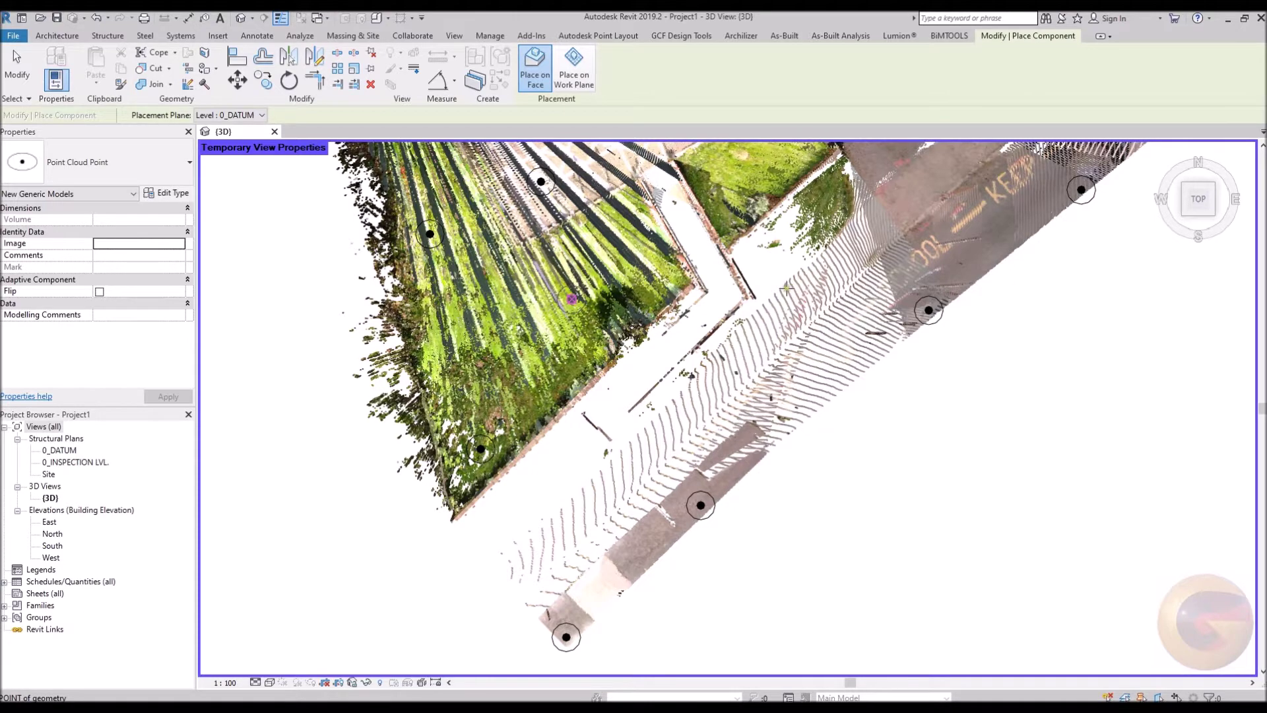
{"action": "left_click", "coordinate": [786, 289]}
{"action": "left_click", "coordinate": [715, 395]}
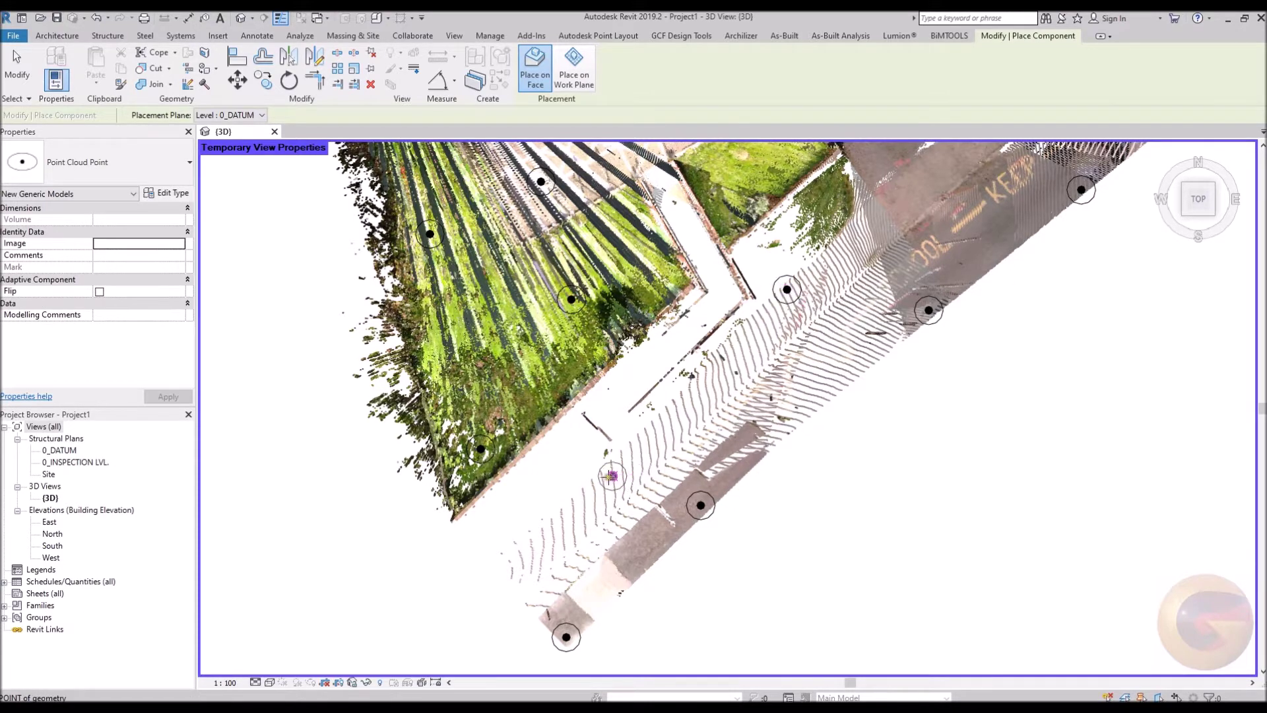
{"action": "left_click", "coordinate": [602, 476]}
Step: Pan to the forecourt and place markers on the grass patch, road corner and forecourt
{"action": "middle_click_drag", "start_coordinate": [843, 359], "coordinate": [700, 518]}
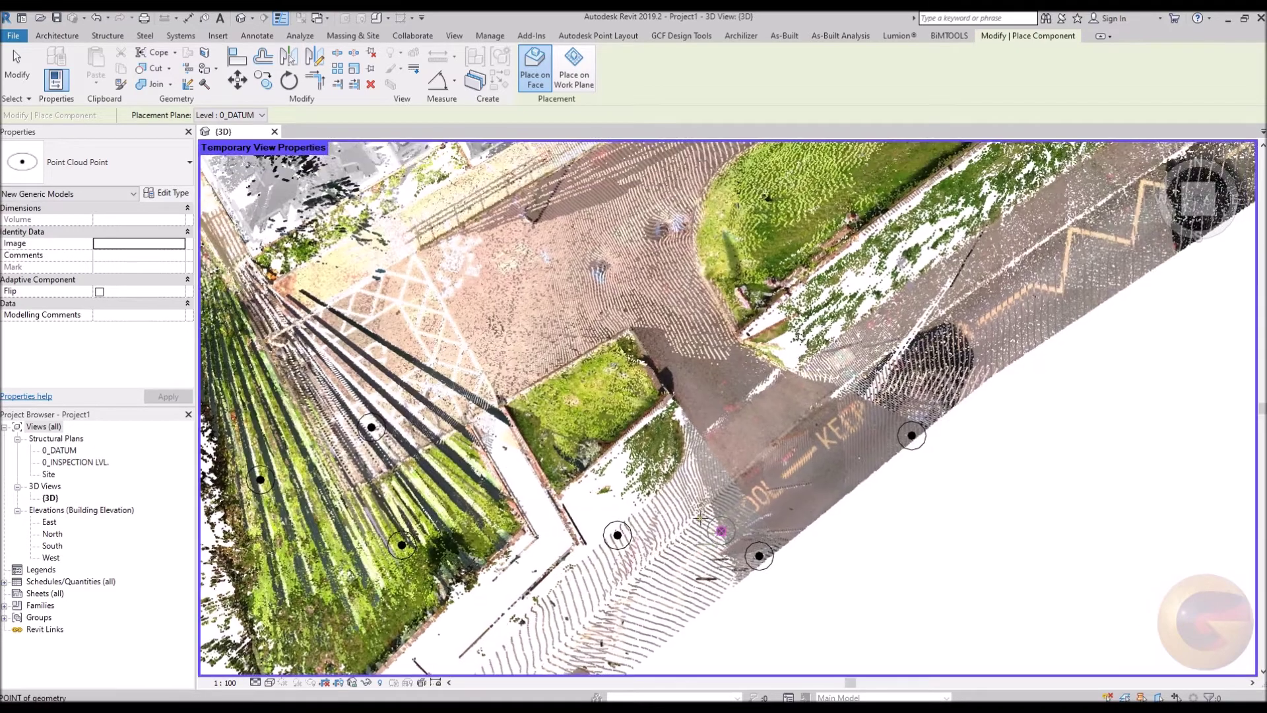
{"action": "left_click", "coordinate": [604, 360]}
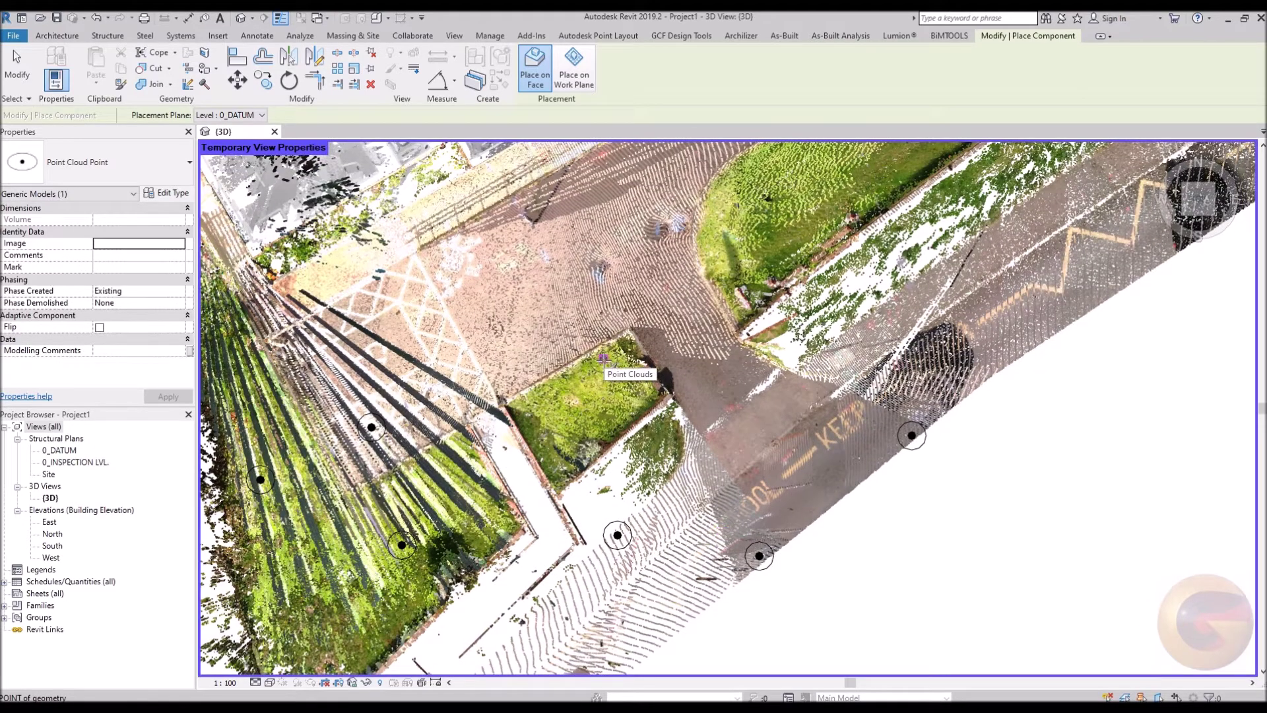
{"action": "left_click", "coordinate": [618, 418]}
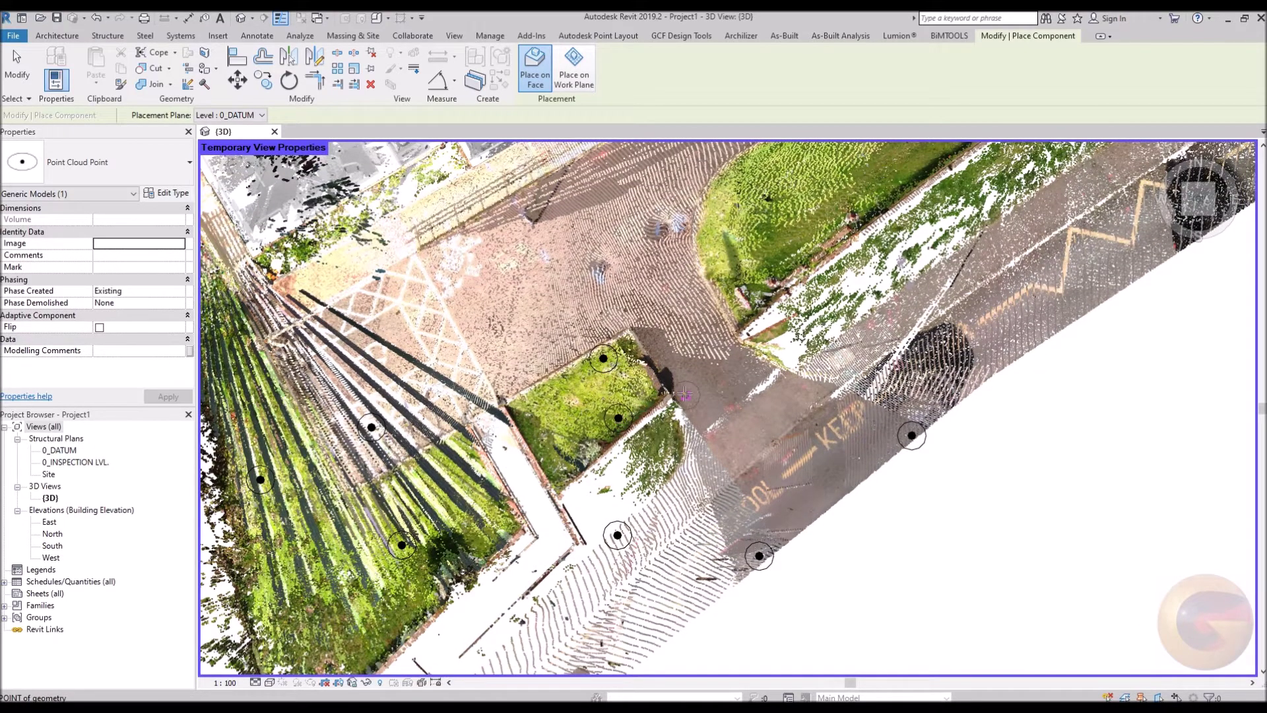
{"action": "left_click", "coordinate": [685, 395]}
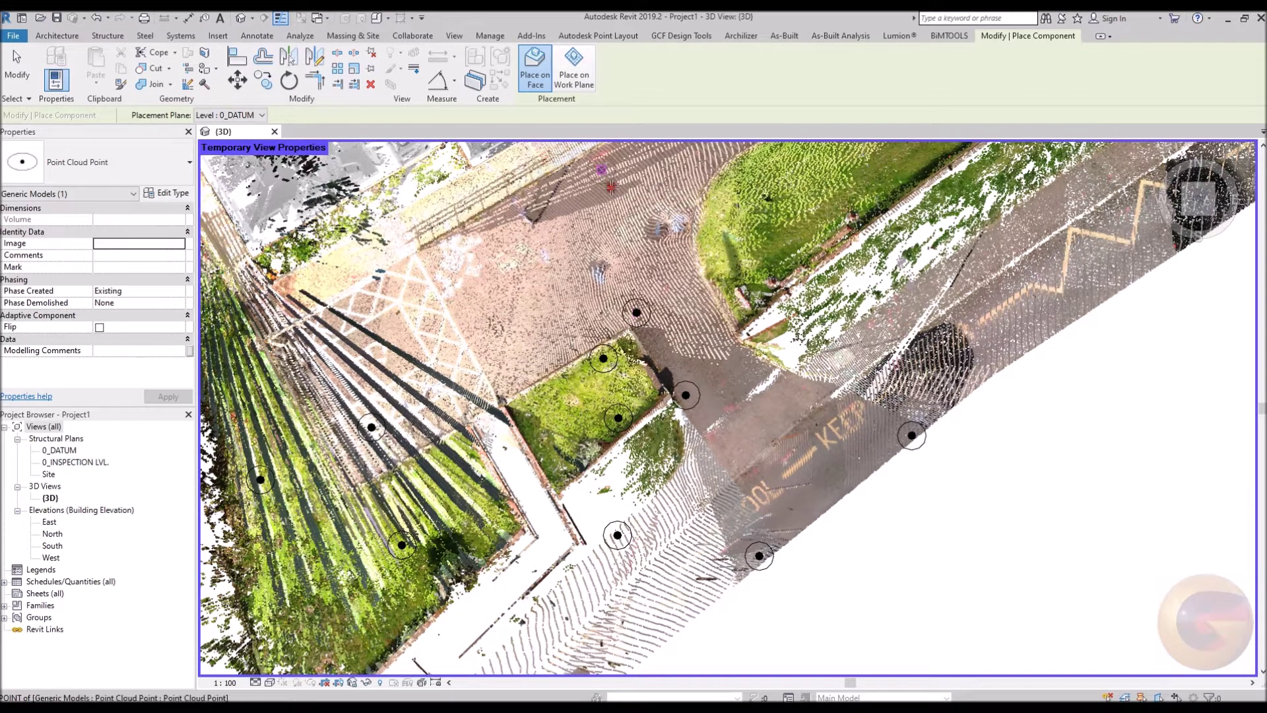
{"action": "left_click", "coordinate": [666, 277]}
{"action": "left_click", "coordinate": [833, 496]}
{"action": "left_click", "coordinate": [797, 381]}
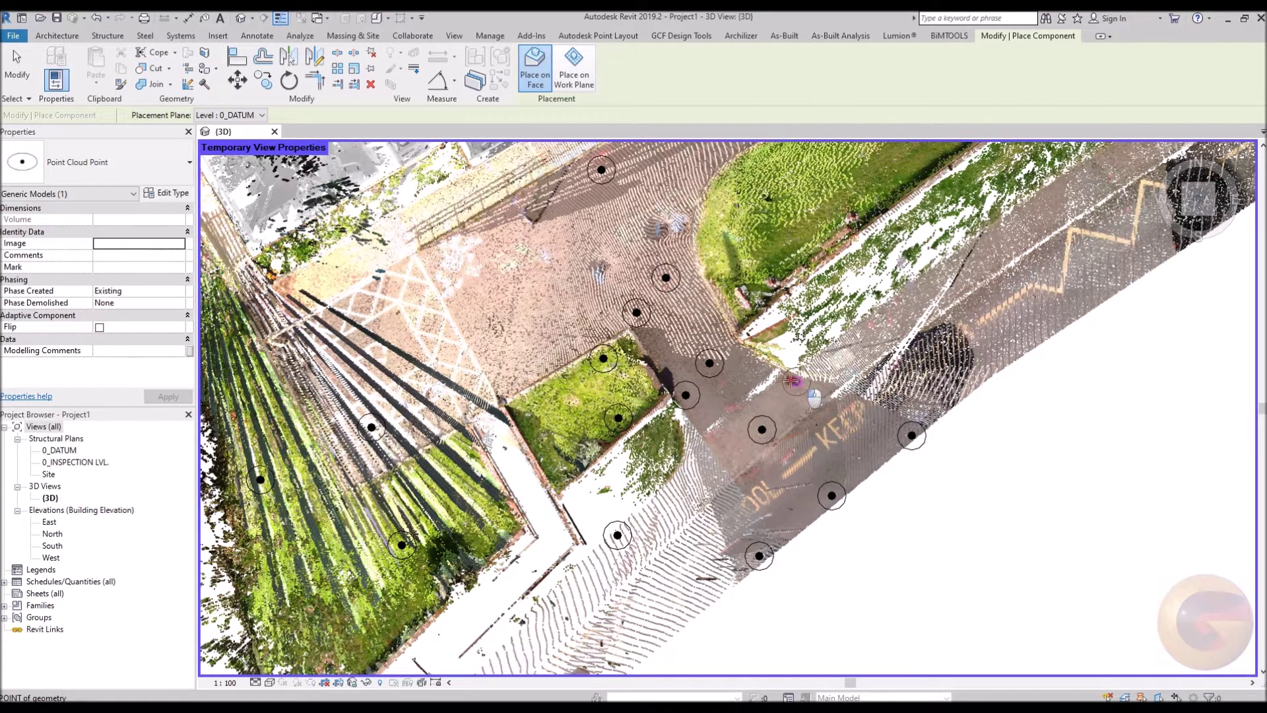
{"action": "left_click", "coordinate": [700, 186]}
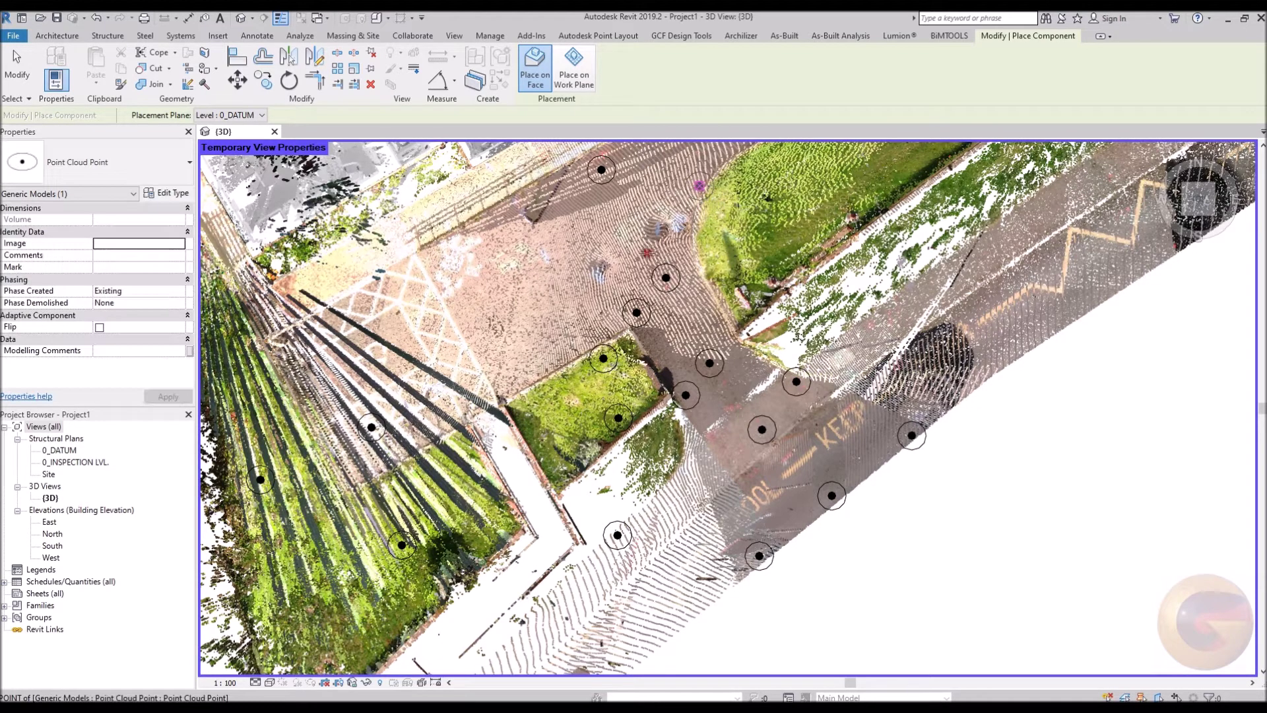
{"action": "left_click", "coordinate": [552, 365]}
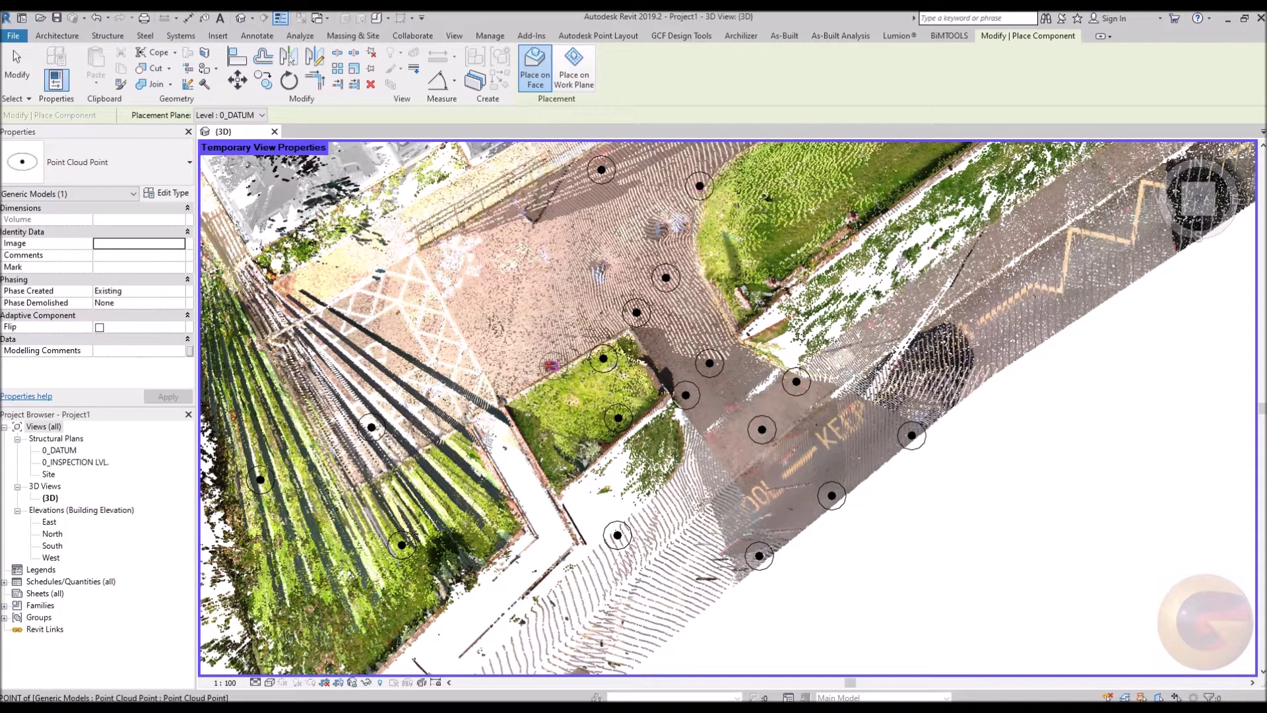
Step: Place markers on the forecourt paving, the road and the grass verge
{"action": "left_click", "coordinate": [316, 322]}
{"action": "left_click", "coordinate": [291, 282]}
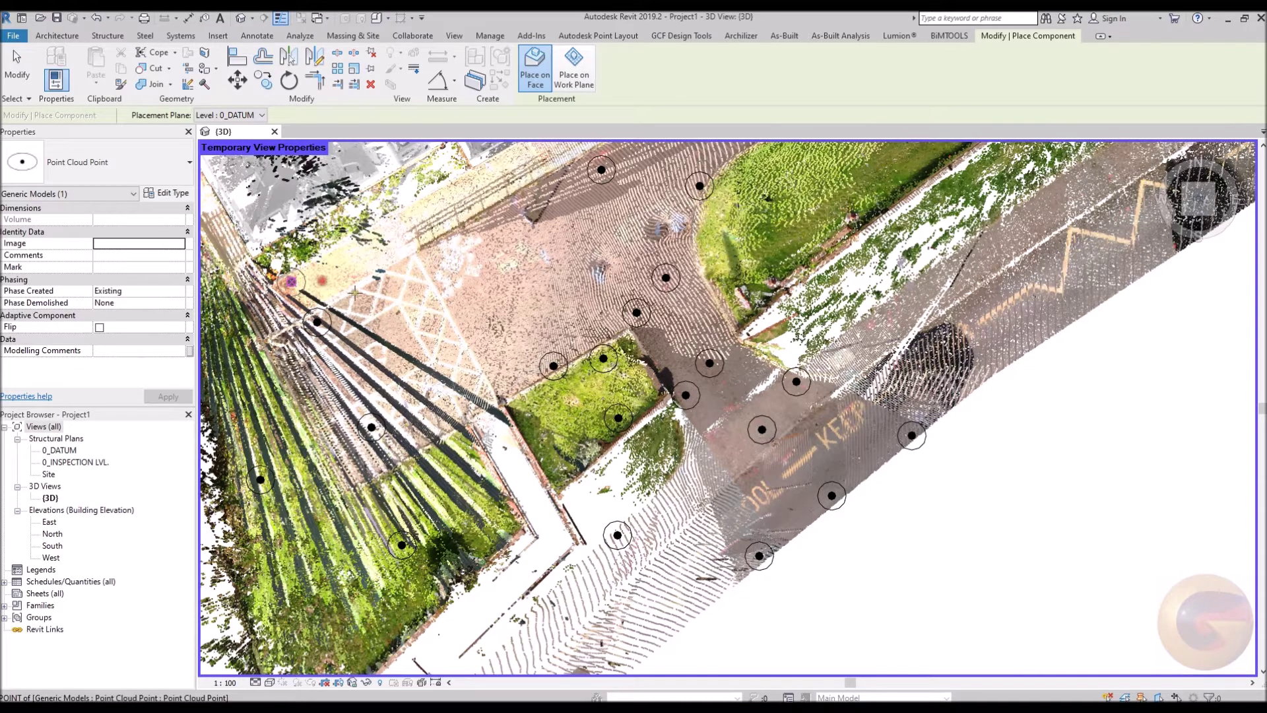
{"action": "left_click", "coordinate": [363, 301]}
{"action": "left_click", "coordinate": [460, 236]}
{"action": "left_click", "coordinate": [984, 239]}
{"action": "left_click", "coordinate": [1114, 151]}
{"action": "left_click", "coordinate": [1170, 253]}
Step: Place further markers along the pavement strip
{"action": "left_click", "coordinate": [1065, 217]}
{"action": "left_click", "coordinate": [1044, 331]}
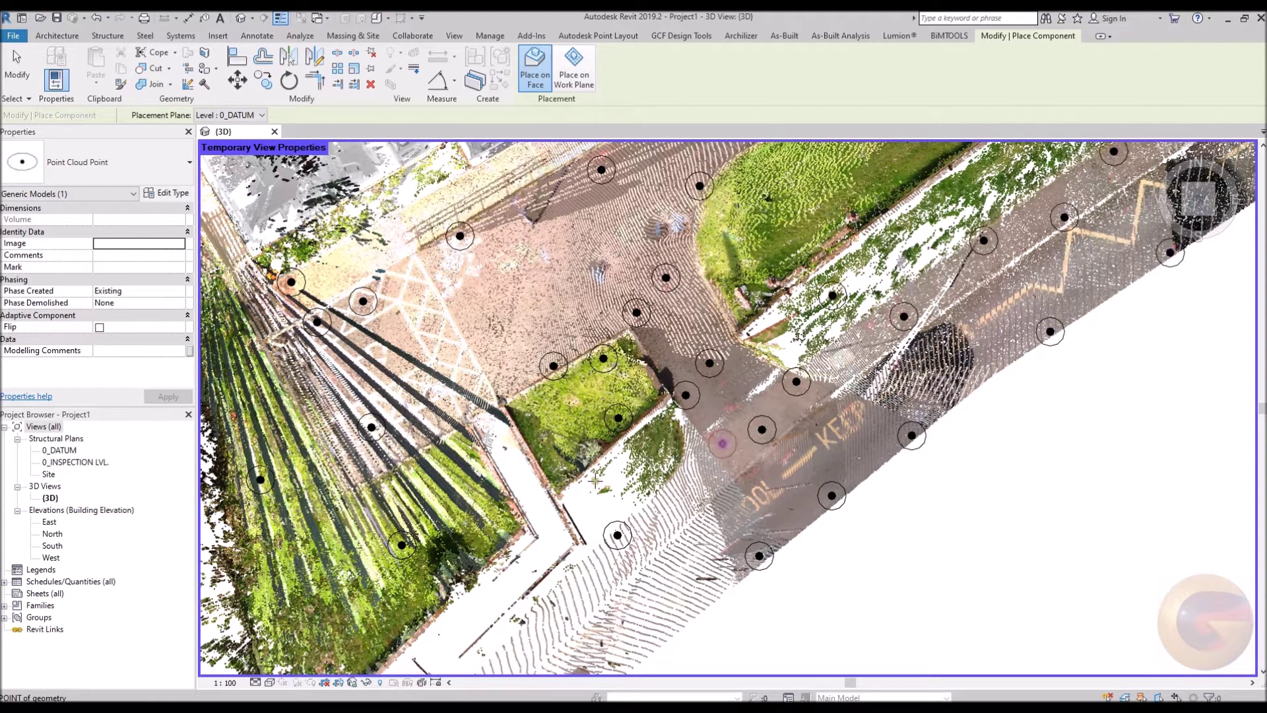
{"action": "left_click", "coordinate": [526, 299]}
{"action": "left_click", "coordinate": [410, 341]}
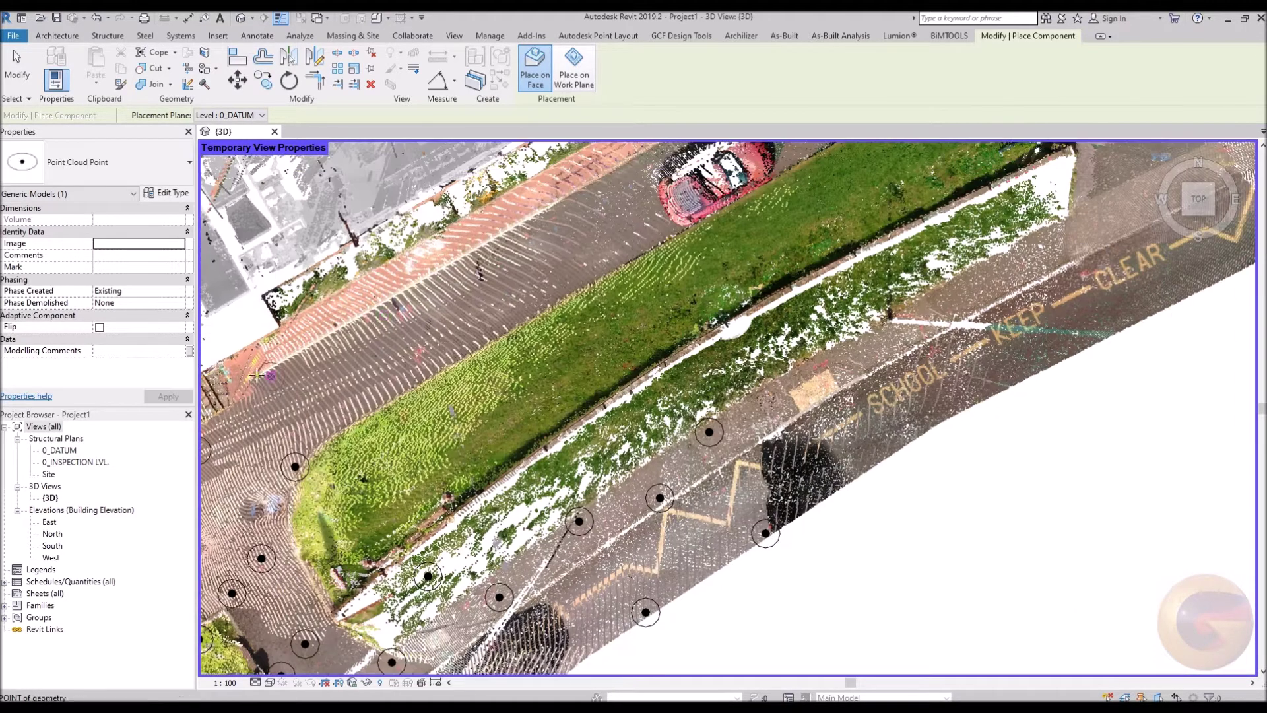
{"action": "left_click", "coordinate": [269, 389]}
{"action": "left_click", "coordinate": [384, 315]}
{"action": "left_click", "coordinate": [478, 296]}
{"action": "left_click", "coordinate": [619, 211]}
Step: Place markers across the grass and road
{"action": "left_click", "coordinate": [500, 358]}
{"action": "left_click", "coordinate": [334, 456]}
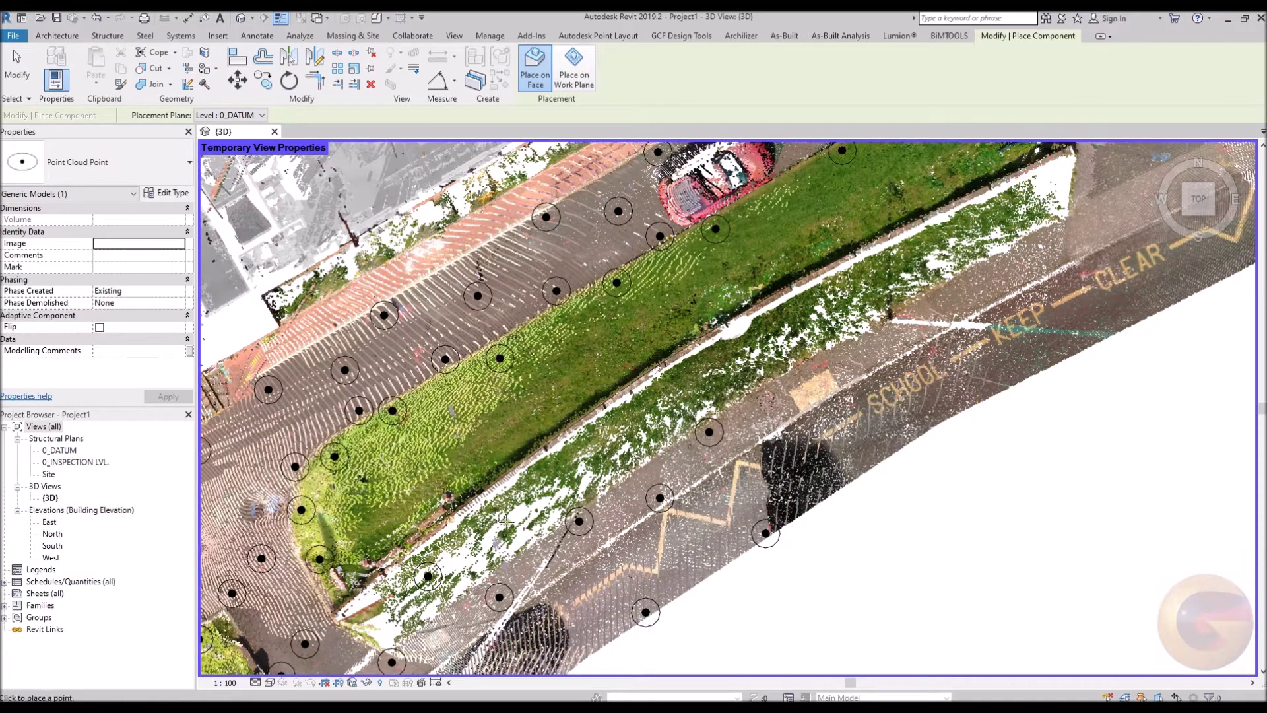
{"action": "left_click", "coordinate": [505, 513]}
{"action": "left_click", "coordinate": [805, 316]}
{"action": "left_click", "coordinate": [706, 379]}
{"action": "left_click", "coordinate": [777, 400]}
{"action": "left_click", "coordinate": [599, 567]}
{"action": "left_click", "coordinate": [750, 458]}
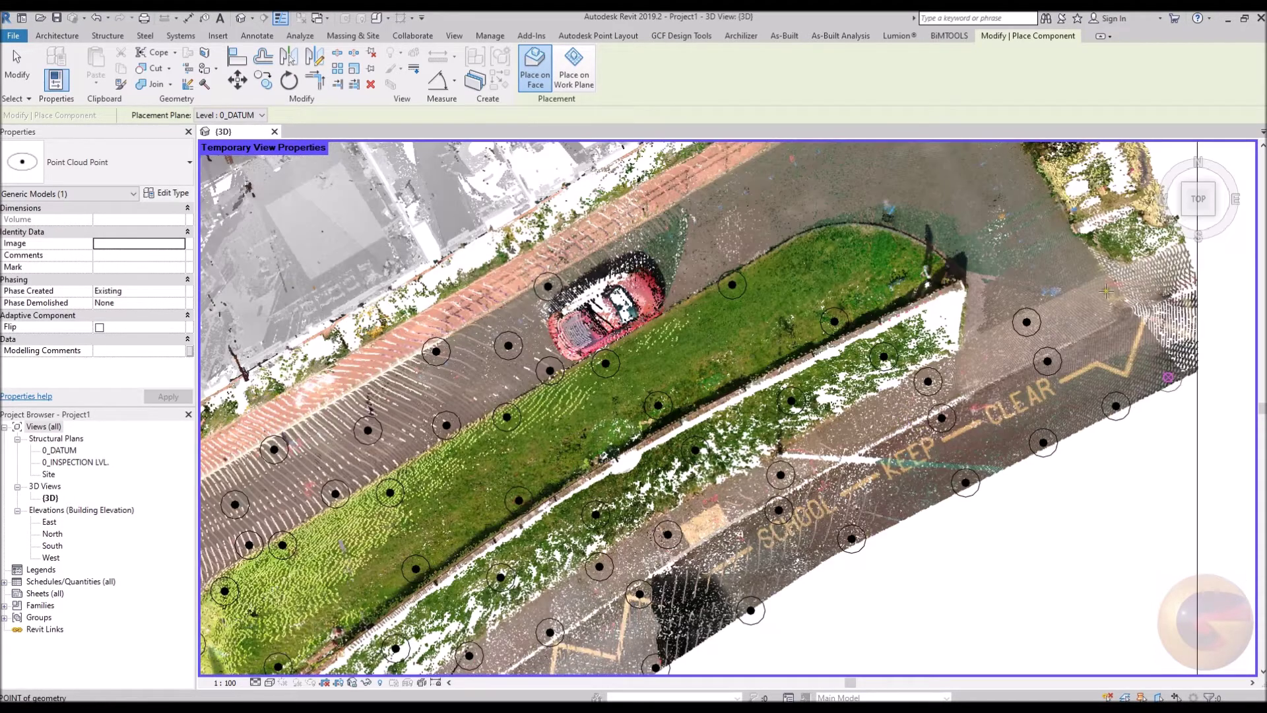
Step: Place markers around the parked red car and the junction beside it
{"action": "left_click", "coordinate": [1105, 289]}
{"action": "left_click", "coordinate": [839, 207]}
{"action": "left_click", "coordinate": [952, 245]}
{"action": "left_click", "coordinate": [655, 404]}
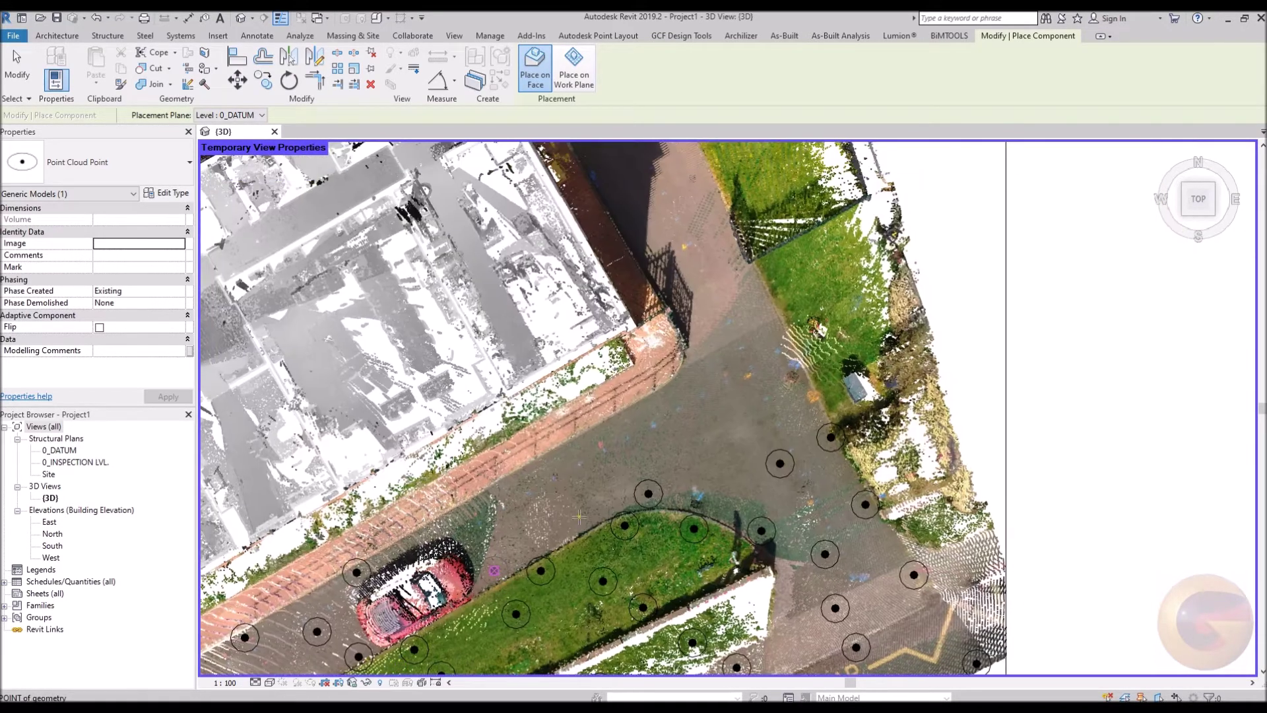
{"action": "left_click", "coordinate": [671, 398]}
{"action": "left_click", "coordinate": [461, 513]}
{"action": "left_click", "coordinate": [698, 341]}
{"action": "left_click", "coordinate": [711, 450]}
{"action": "left_click", "coordinate": [668, 206]}
{"action": "left_click", "coordinate": [541, 443]}
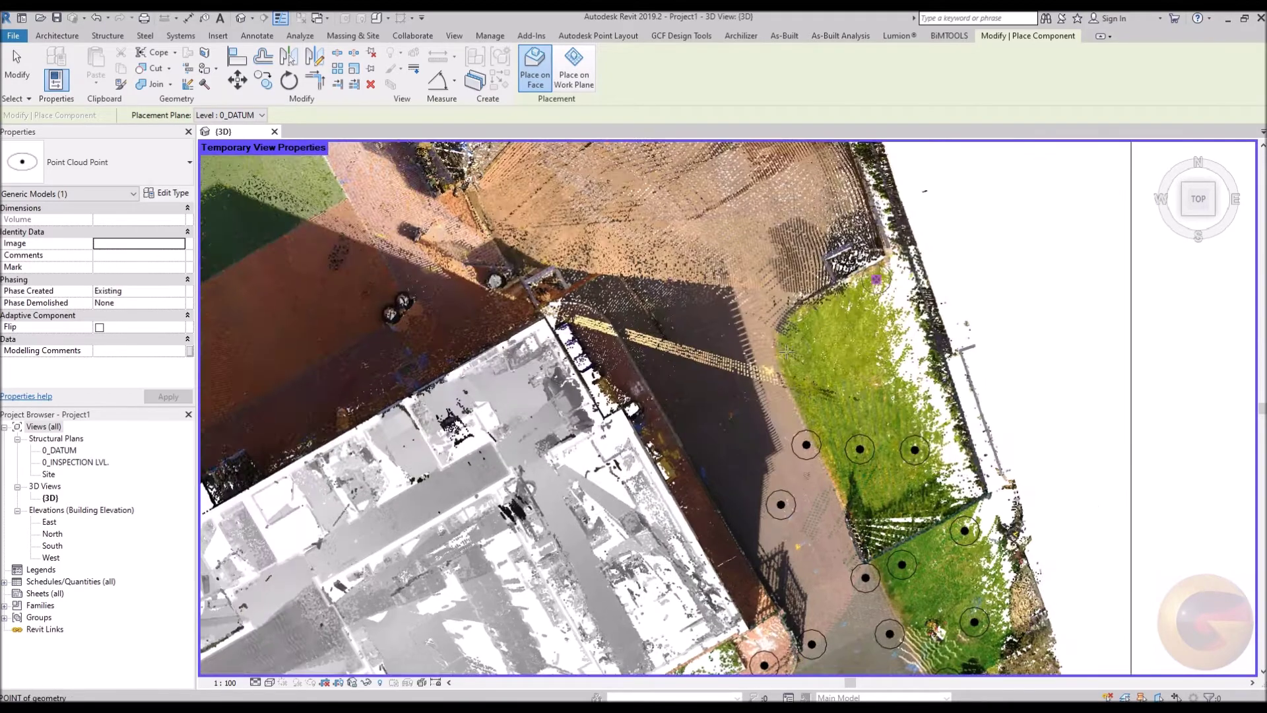
Step: Place markers on the open ground, paved yard and shadowed grass
{"action": "left_click", "coordinate": [795, 350]}
{"action": "left_click", "coordinate": [869, 364]}
{"action": "left_click", "coordinate": [533, 248]}
{"action": "left_click", "coordinate": [496, 180]}
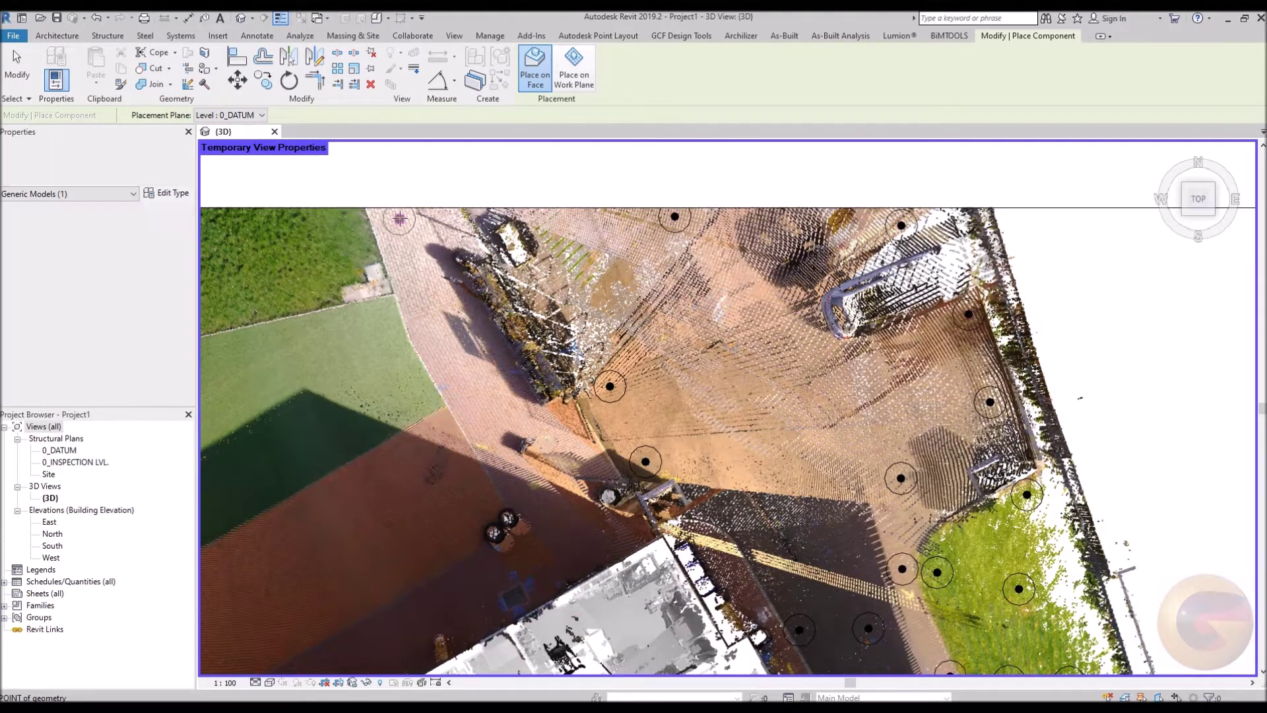
{"action": "left_click", "coordinate": [420, 296]}
{"action": "left_click", "coordinate": [451, 417]}
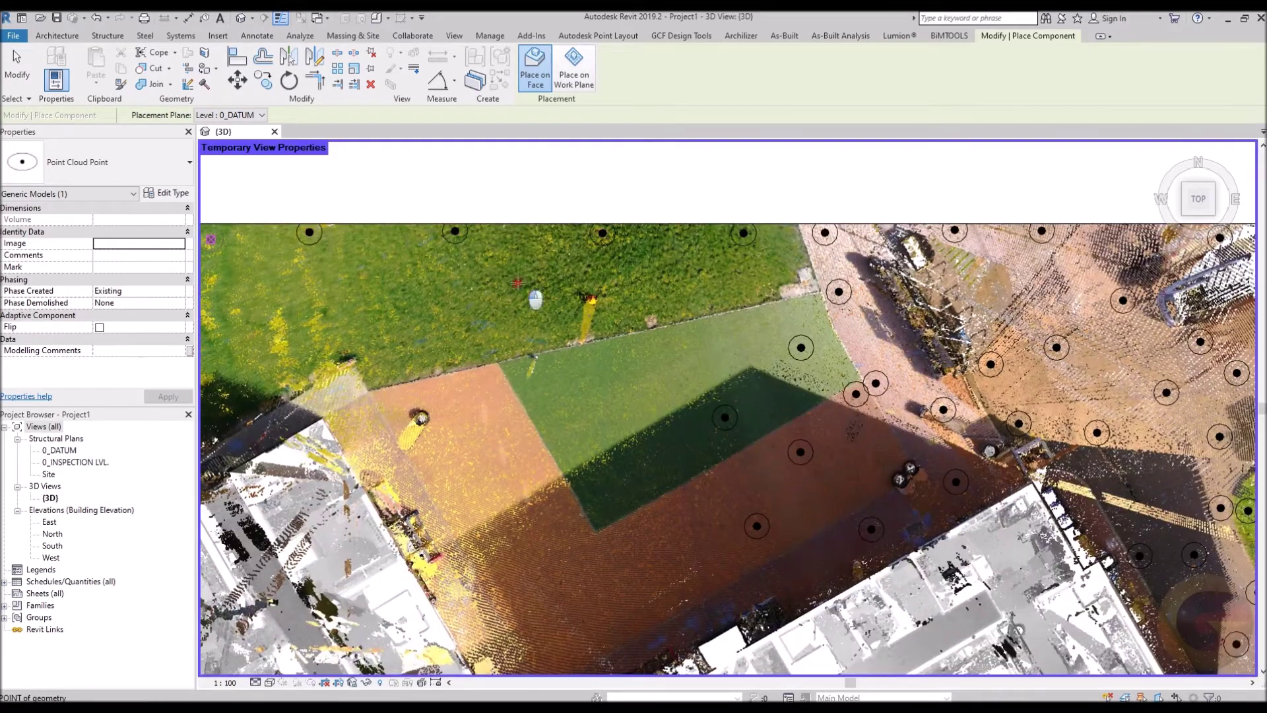
{"action": "left_click", "coordinate": [575, 368]}
{"action": "left_click", "coordinate": [471, 491]}
{"action": "left_click", "coordinate": [596, 547]}
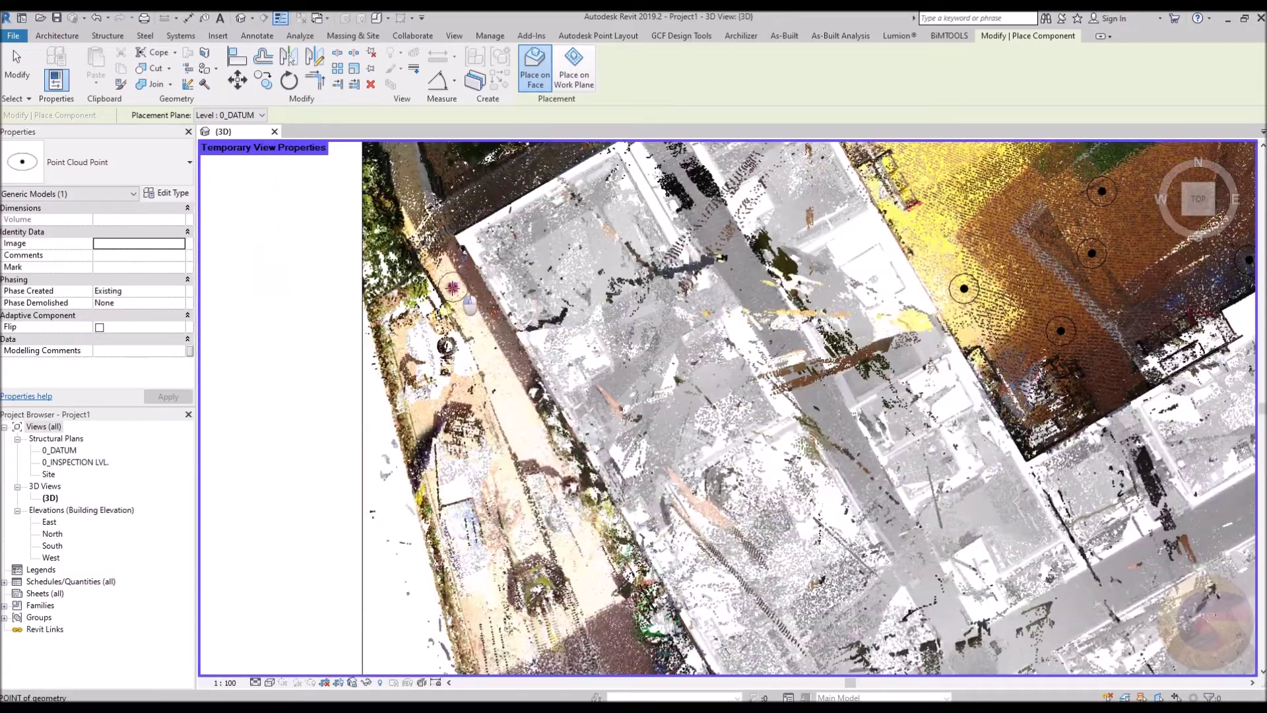
Step: Place the last markers across the paved, grassy area
{"action": "left_click", "coordinate": [583, 576]}
{"action": "left_click", "coordinate": [523, 308]}
{"action": "left_click", "coordinate": [1068, 196]}
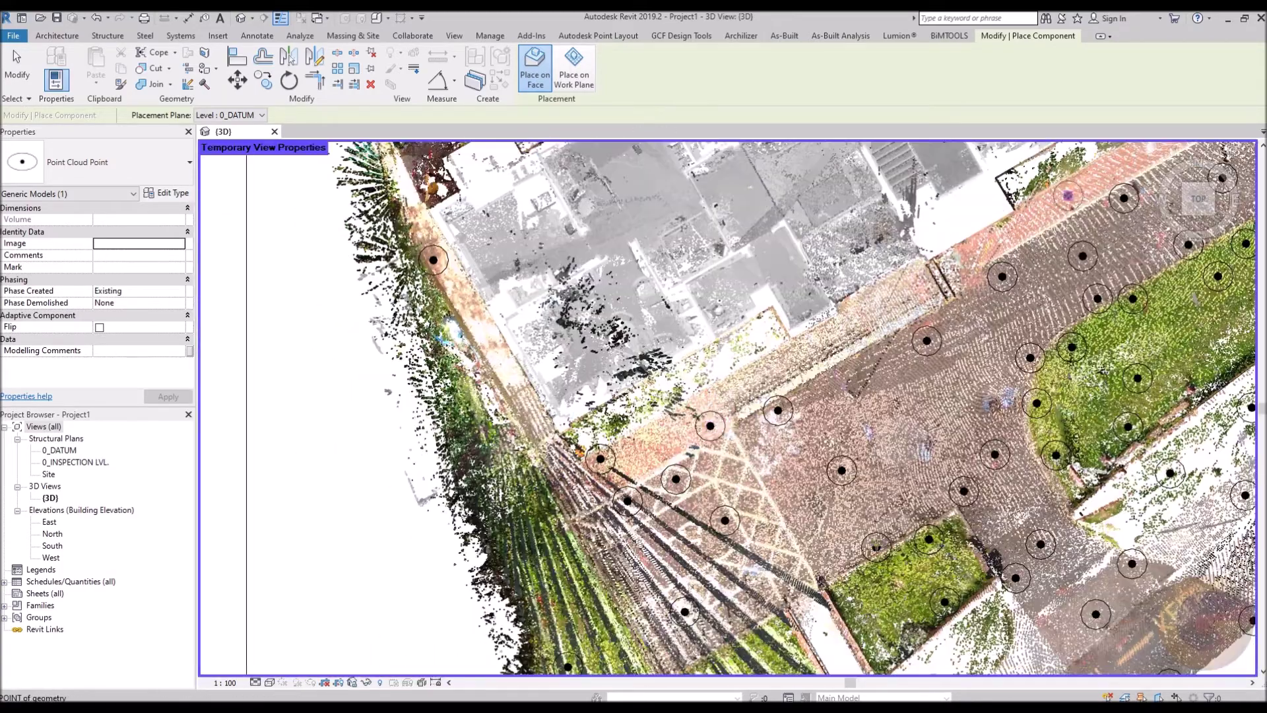
{"action": "left_click", "coordinate": [908, 424]}
{"action": "left_click", "coordinate": [710, 426]}
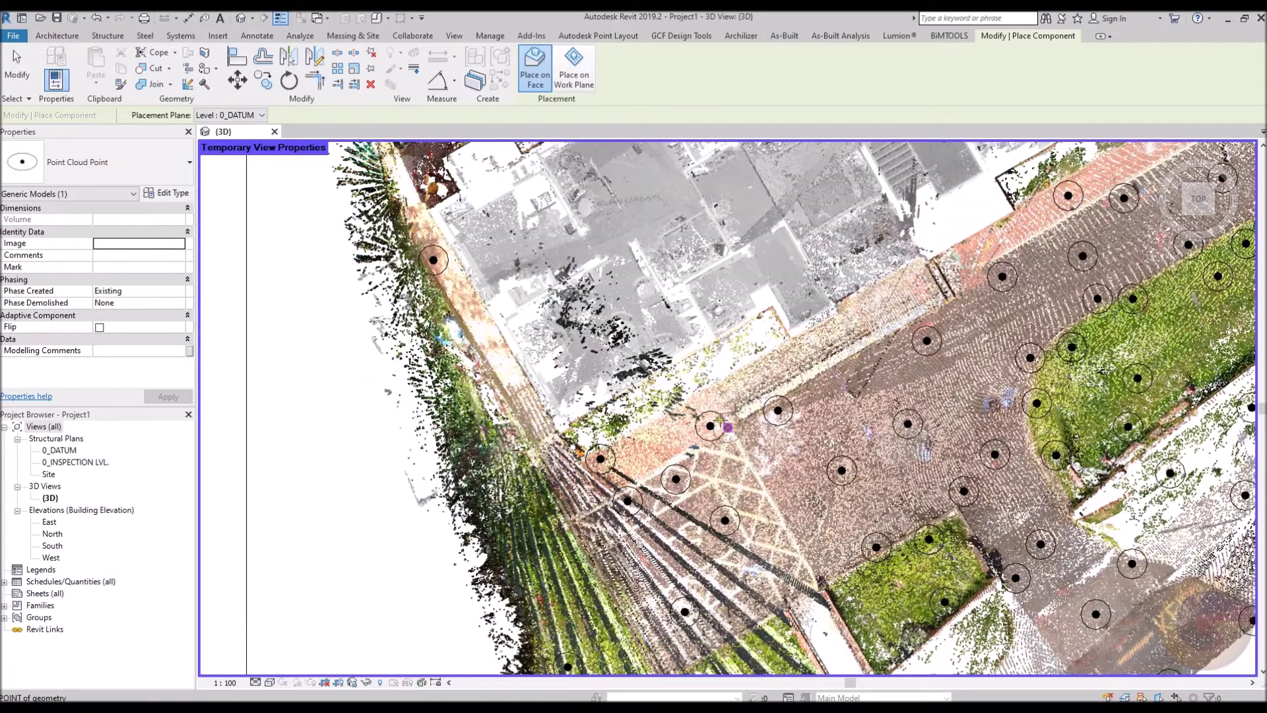
{"action": "left_click", "coordinate": [732, 382]}
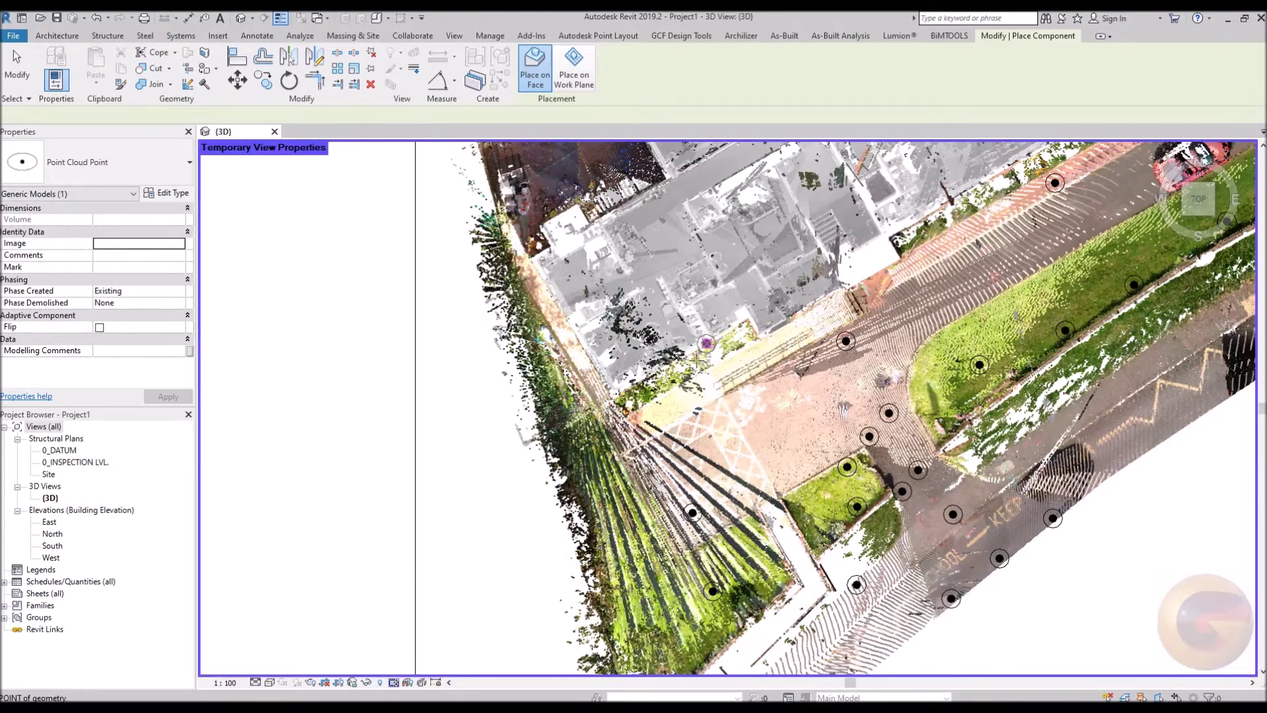
Step: Tilt the view to an angled look at the marked site and end placement
{"action": "scroll", "coordinate": [642, 521], "scroll_direction": "down", "scroll_amount": 4}
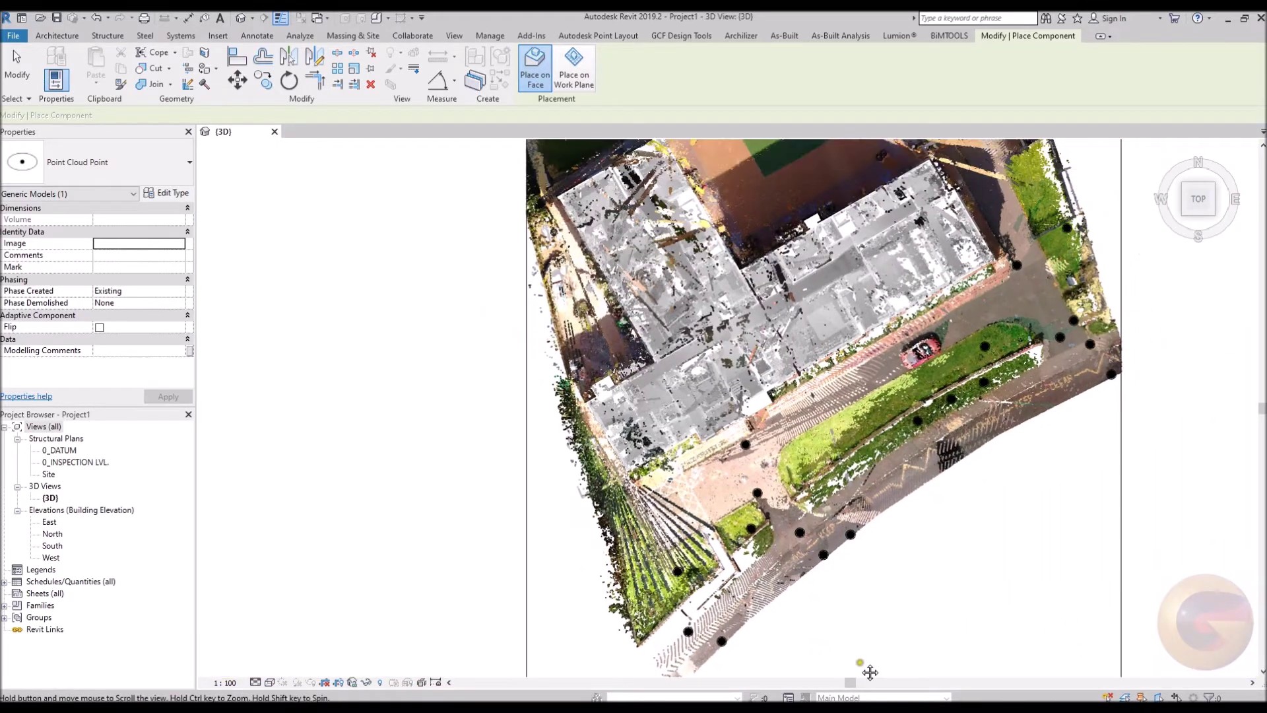
{"action": "middle_click_drag", "start_coordinate": [869, 671], "coordinate": [879, 362]}
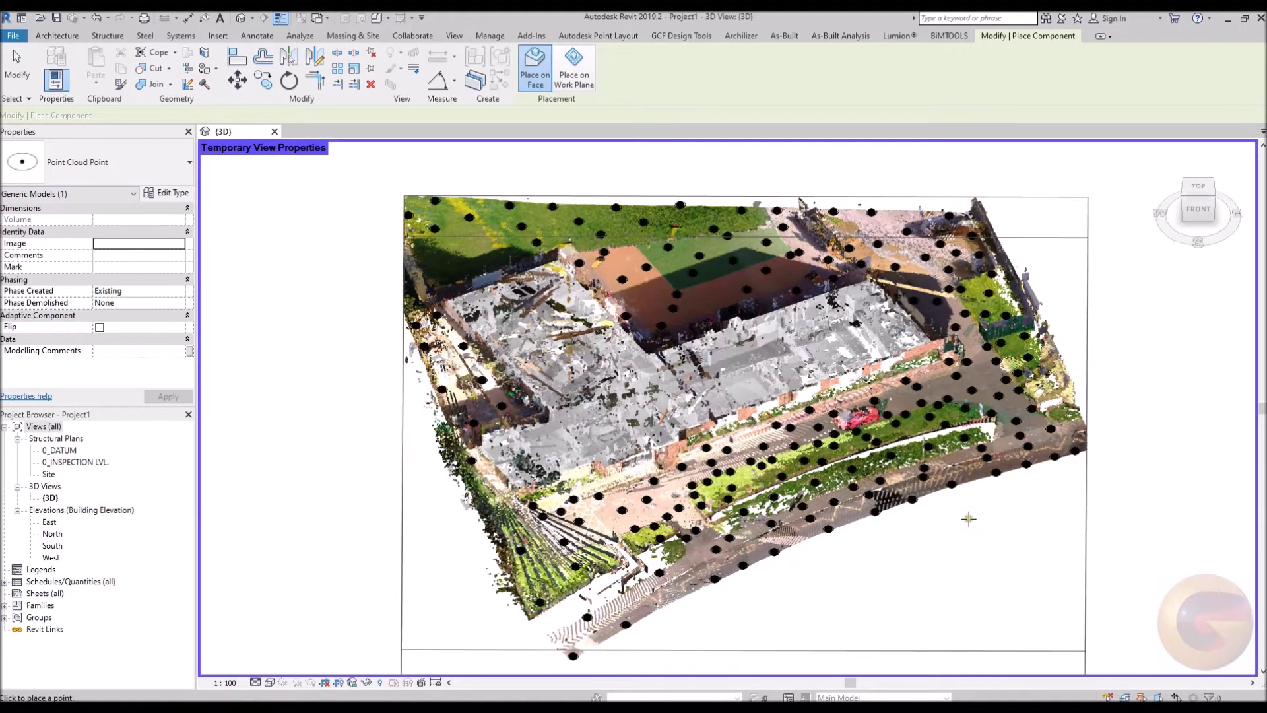
{"action": "key", "text": "Escape"}
{"action": "key", "text": "Escape"}
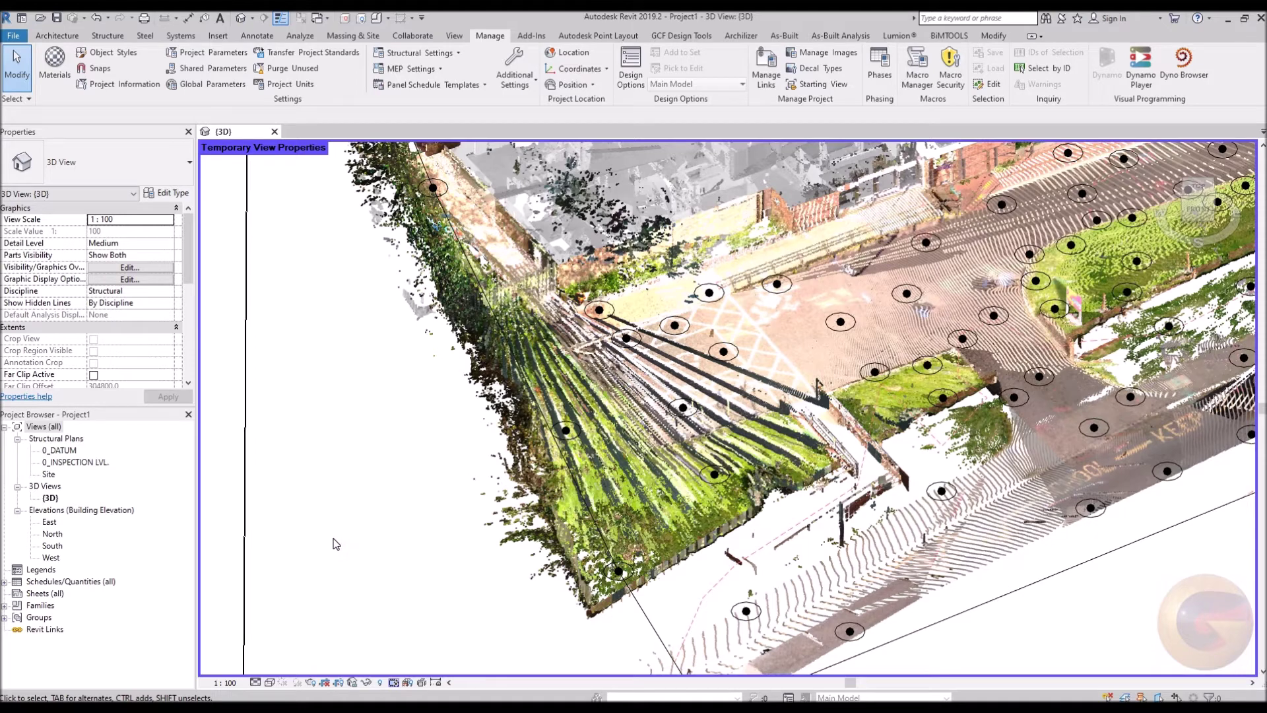
Step: Switch the 3D view to Shaded visual style and cancel the save reminder
{"action": "scroll", "coordinate": [335, 543], "scroll_direction": "down", "scroll_amount": 3}
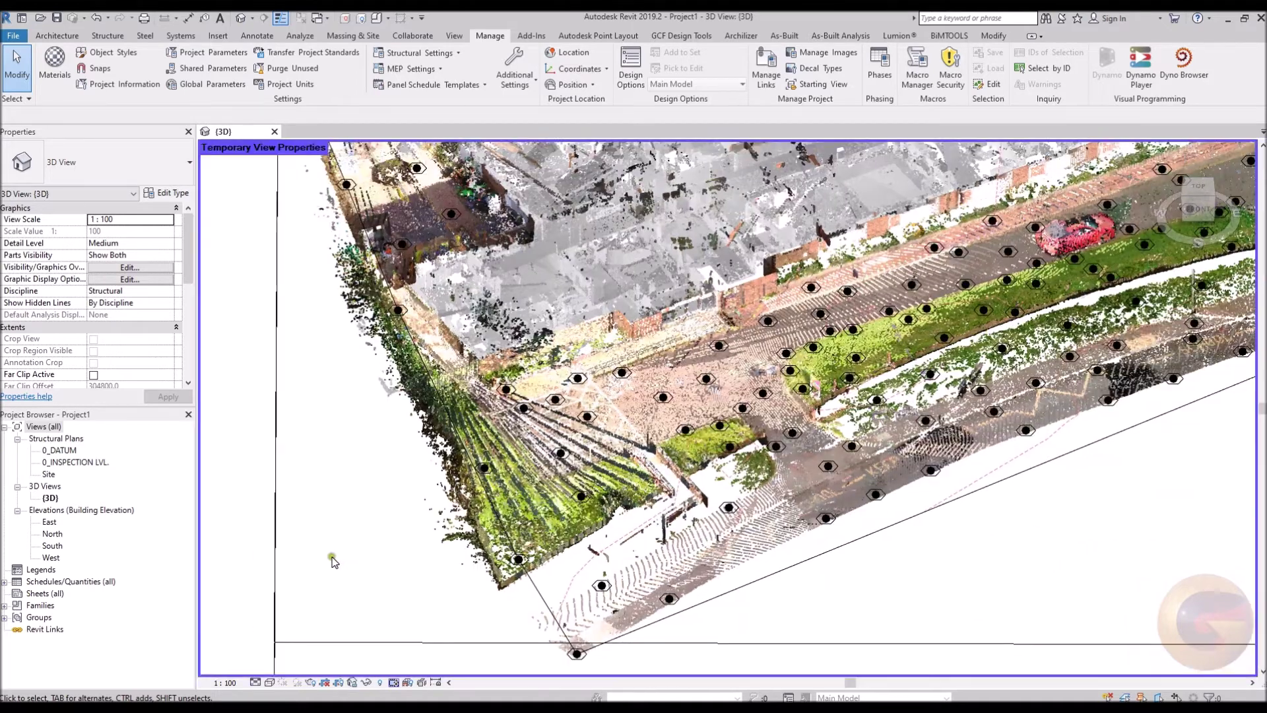
{"action": "left_click", "coordinate": [271, 683]}
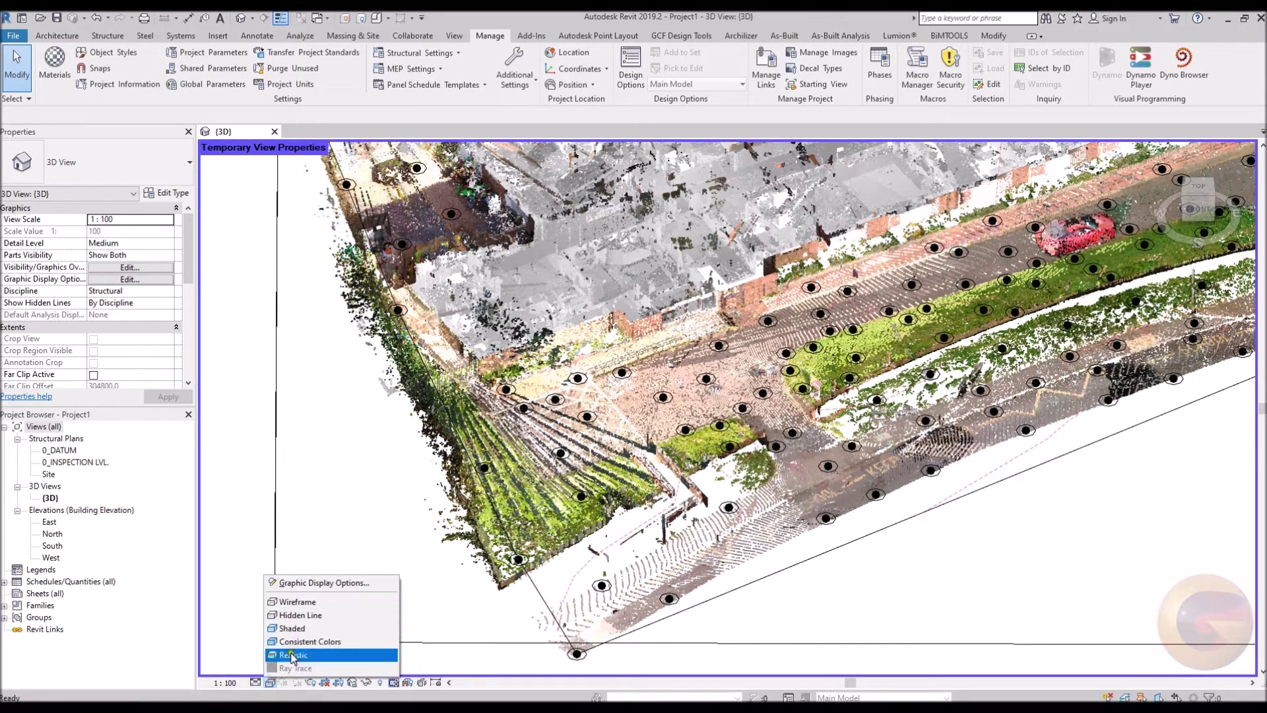
{"action": "left_click", "coordinate": [292, 628]}
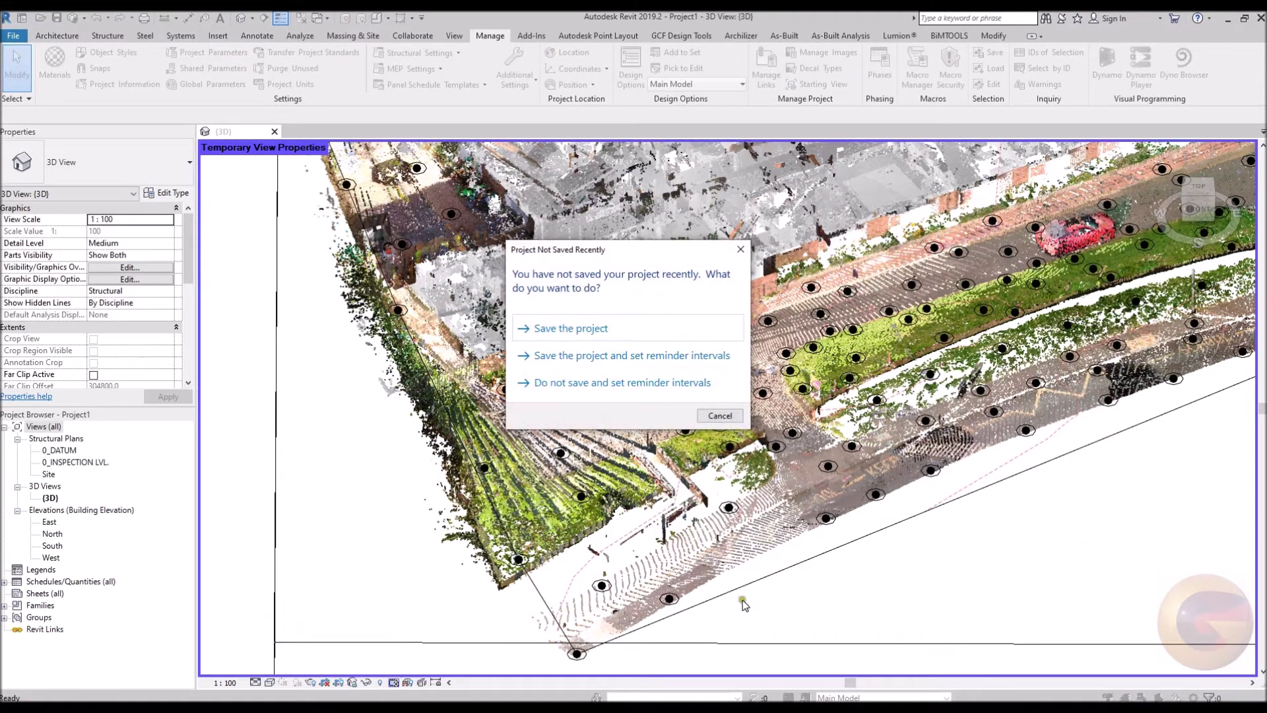
{"action": "left_click", "coordinate": [725, 414]}
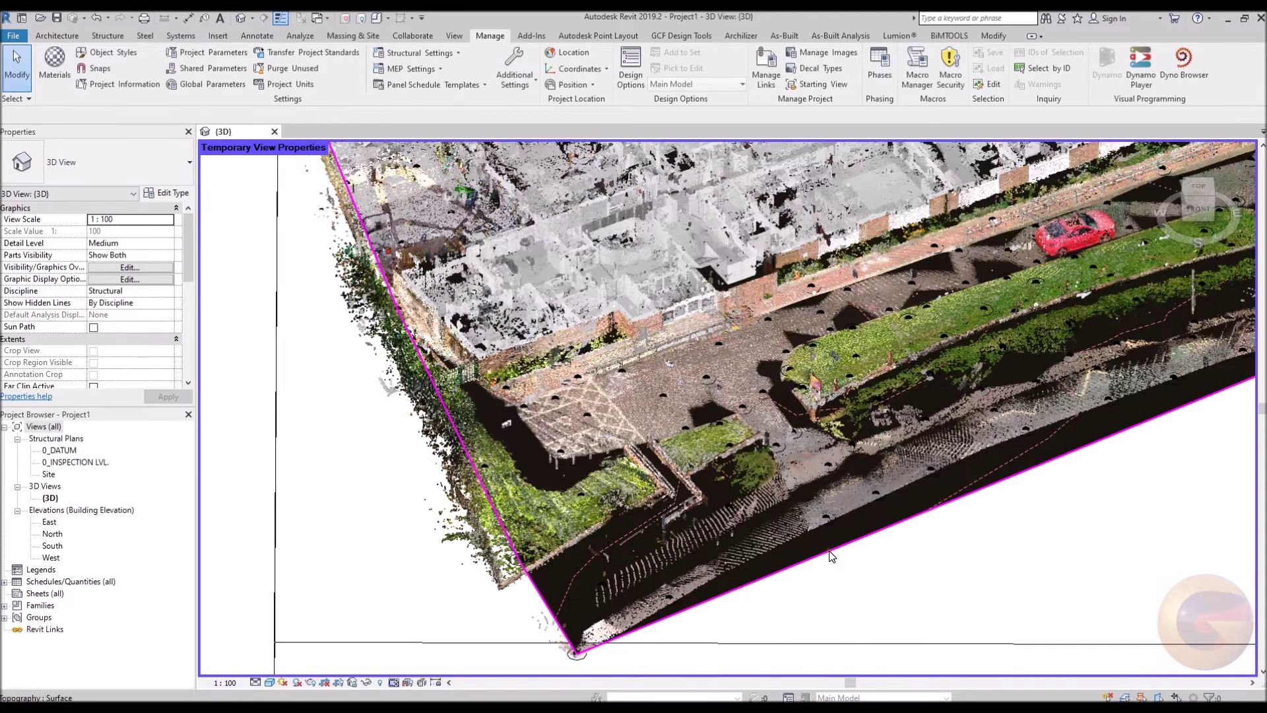
Step: Isolate the toposurface with Temporary Hide/Isolate, orbit to show its slope, and reselect it
{"action": "left_click", "coordinate": [830, 553]}
{"action": "scroll", "coordinate": [852, 578], "scroll_direction": "down", "scroll_amount": 2}
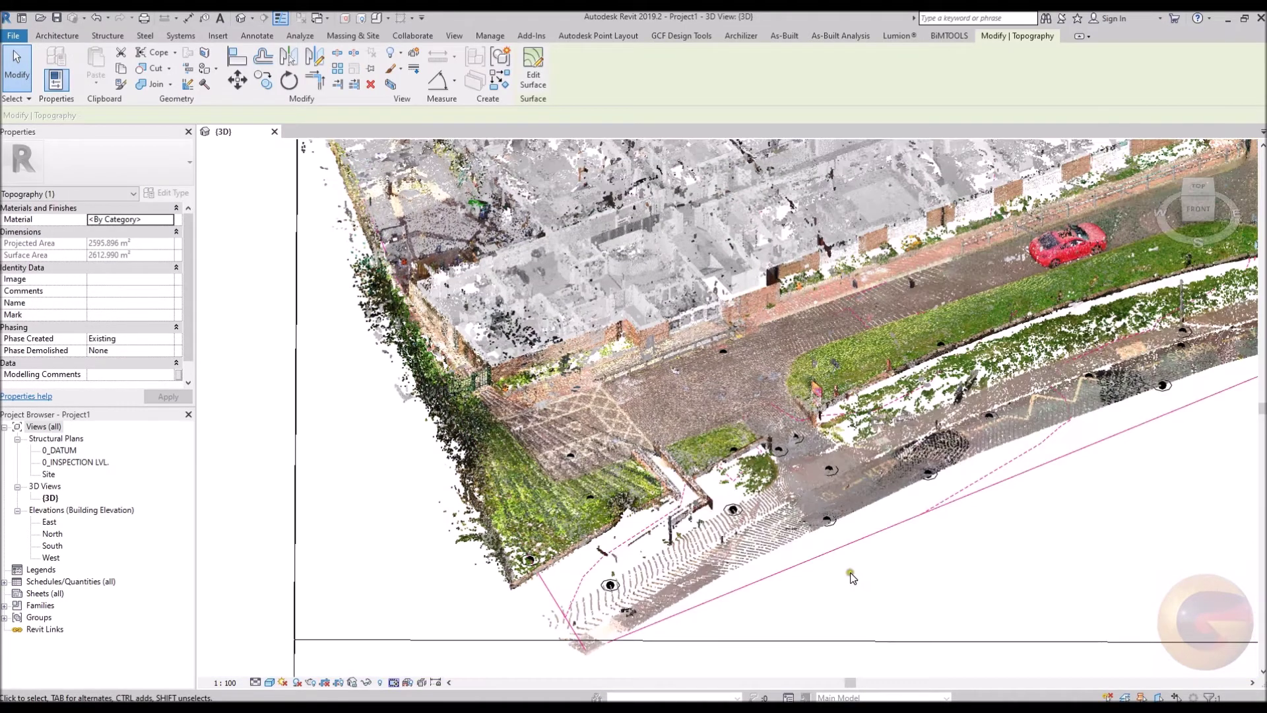
{"action": "middle_click_drag", "start_coordinate": [852, 578], "coordinate": [740, 627], "text": "shift"}
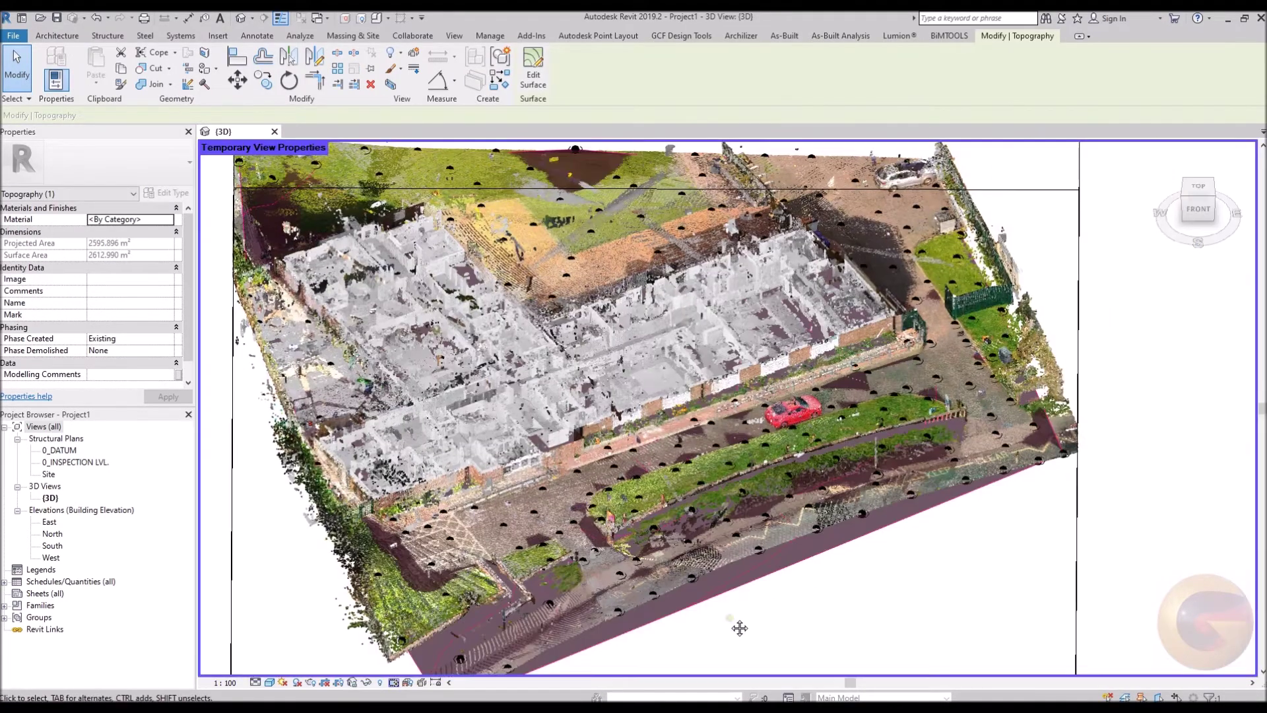
{"action": "scroll", "coordinate": [739, 624], "scroll_direction": "down", "scroll_amount": 3}
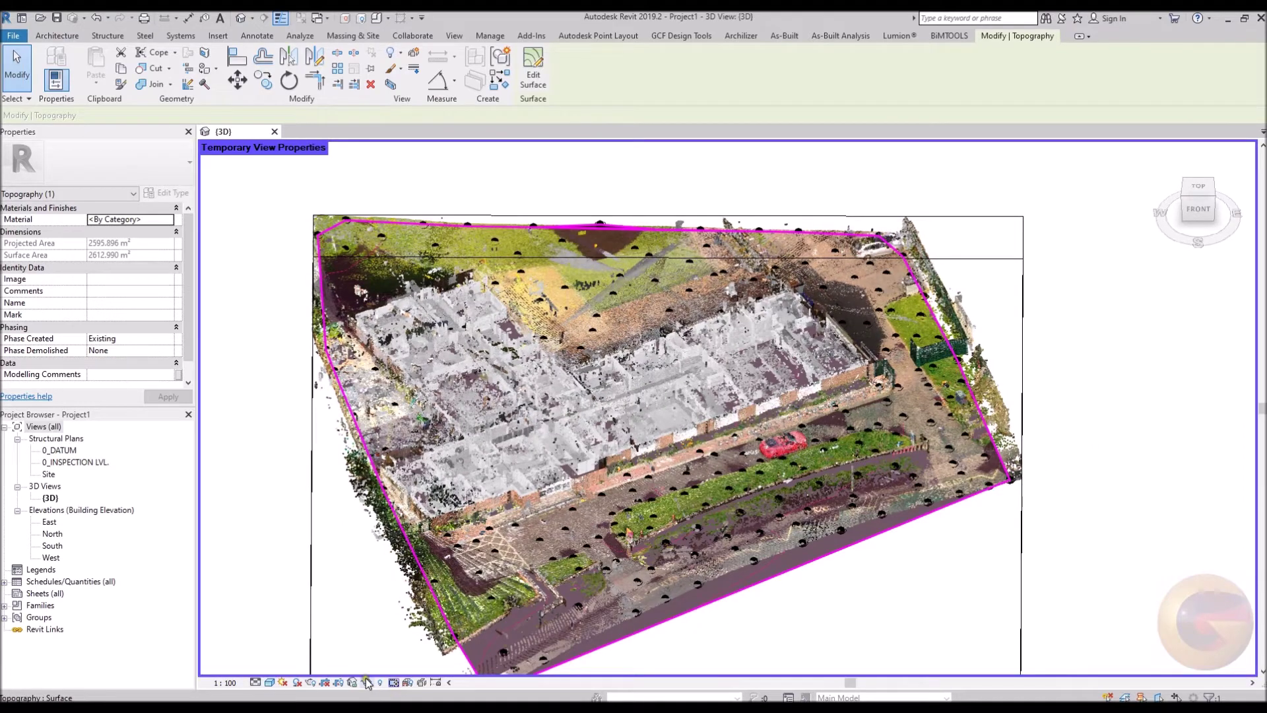
{"action": "left_click", "coordinate": [367, 681]}
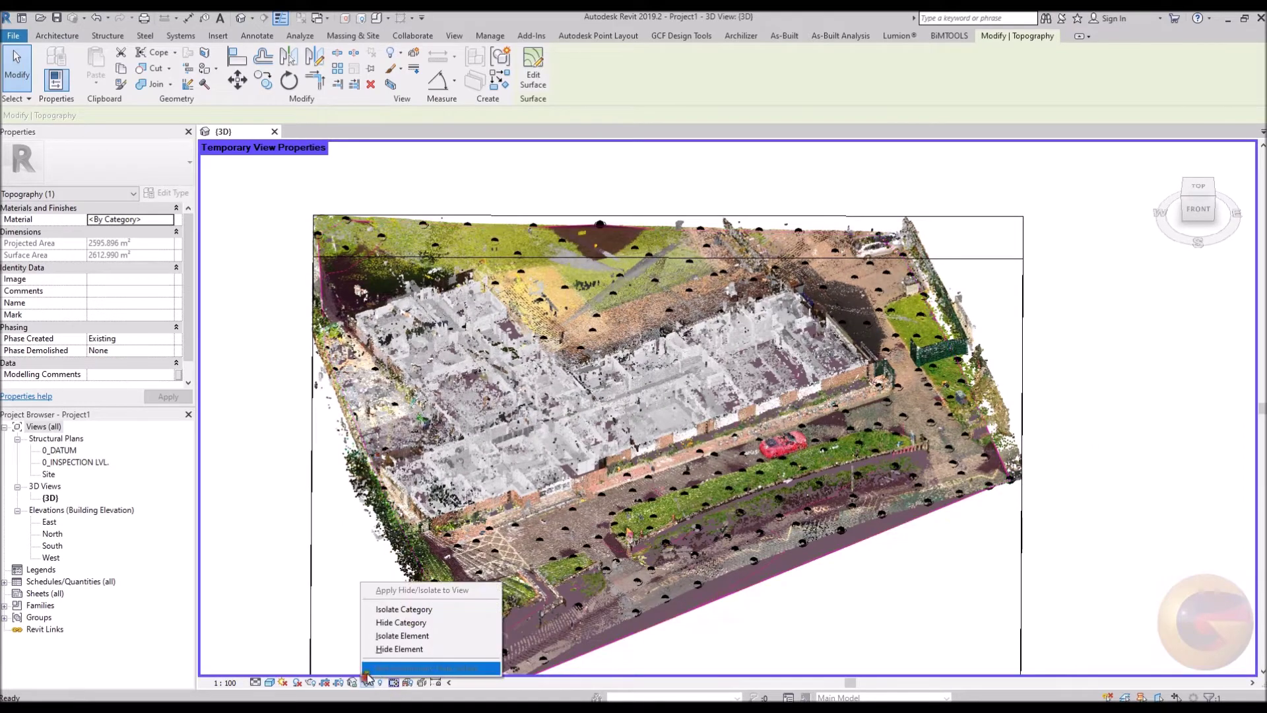
{"action": "left_click", "coordinate": [401, 635]}
{"action": "left_click", "coordinate": [355, 614]}
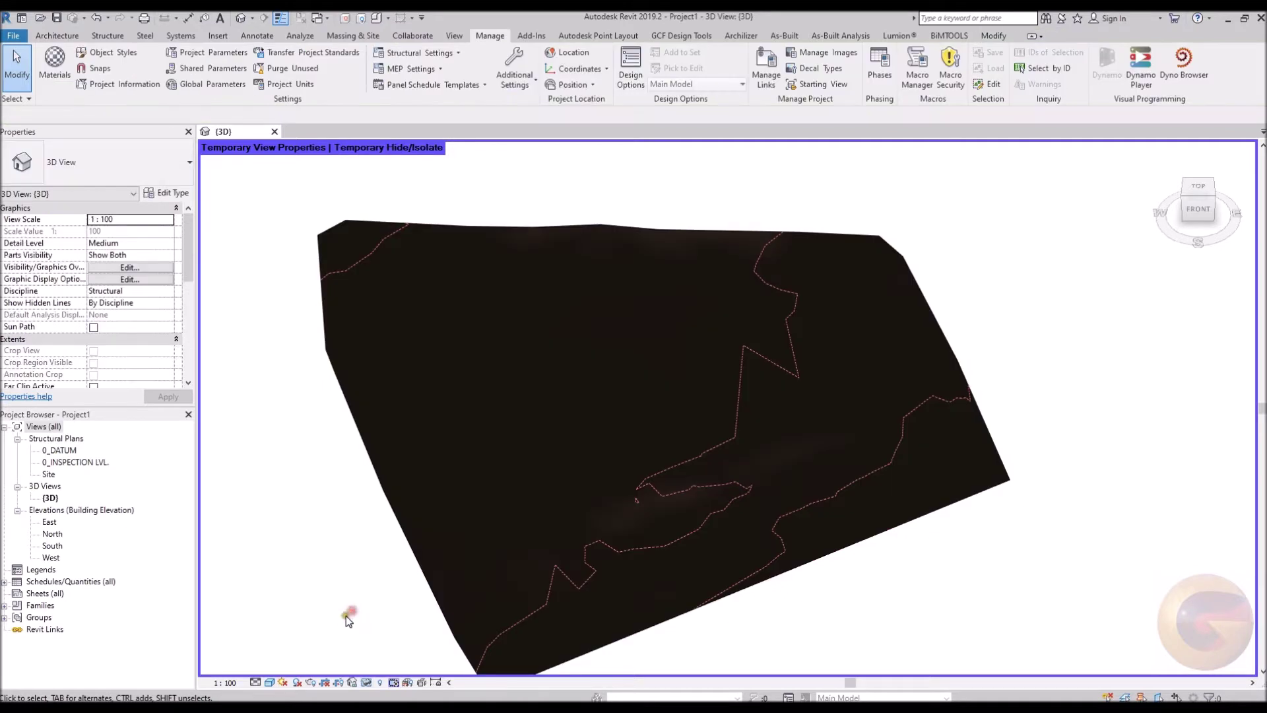
{"action": "middle_click_drag", "start_coordinate": [388, 618], "coordinate": [359, 512], "text": "shift"}
{"action": "left_click", "coordinate": [418, 489]}
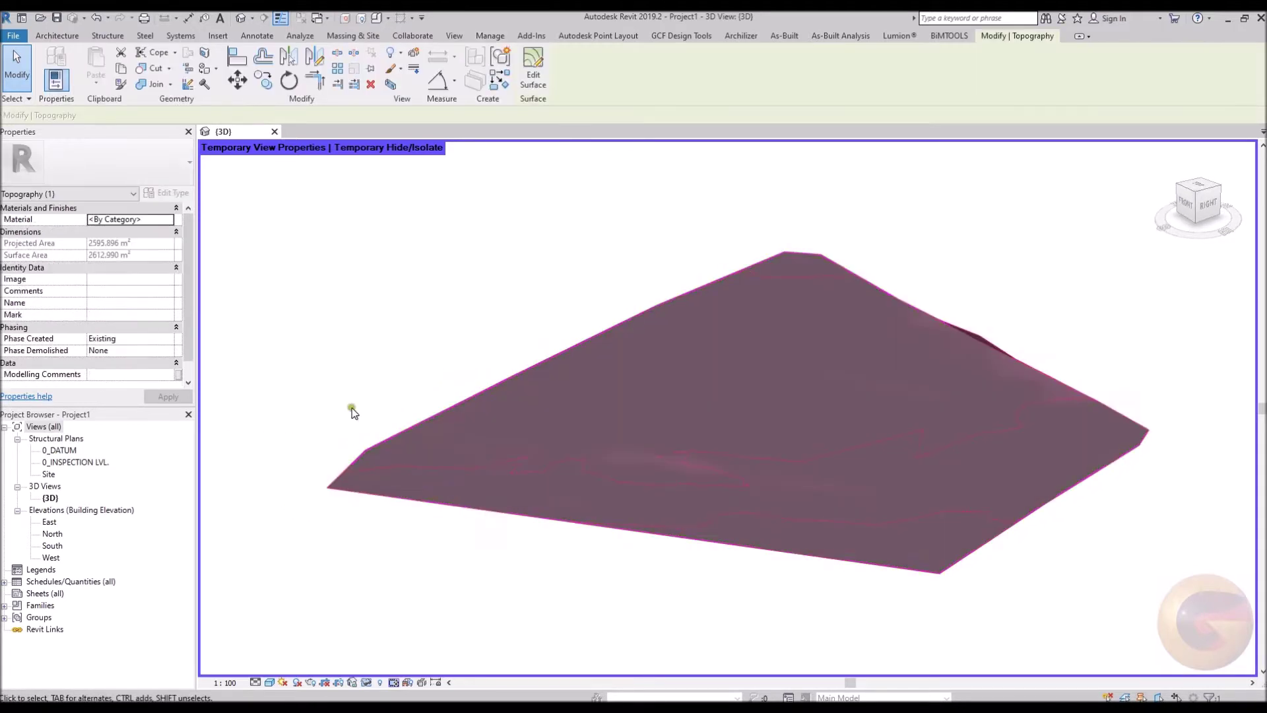
Step: Assign the Site - Sand material to the toposurface
{"action": "left_click", "coordinate": [169, 221]}
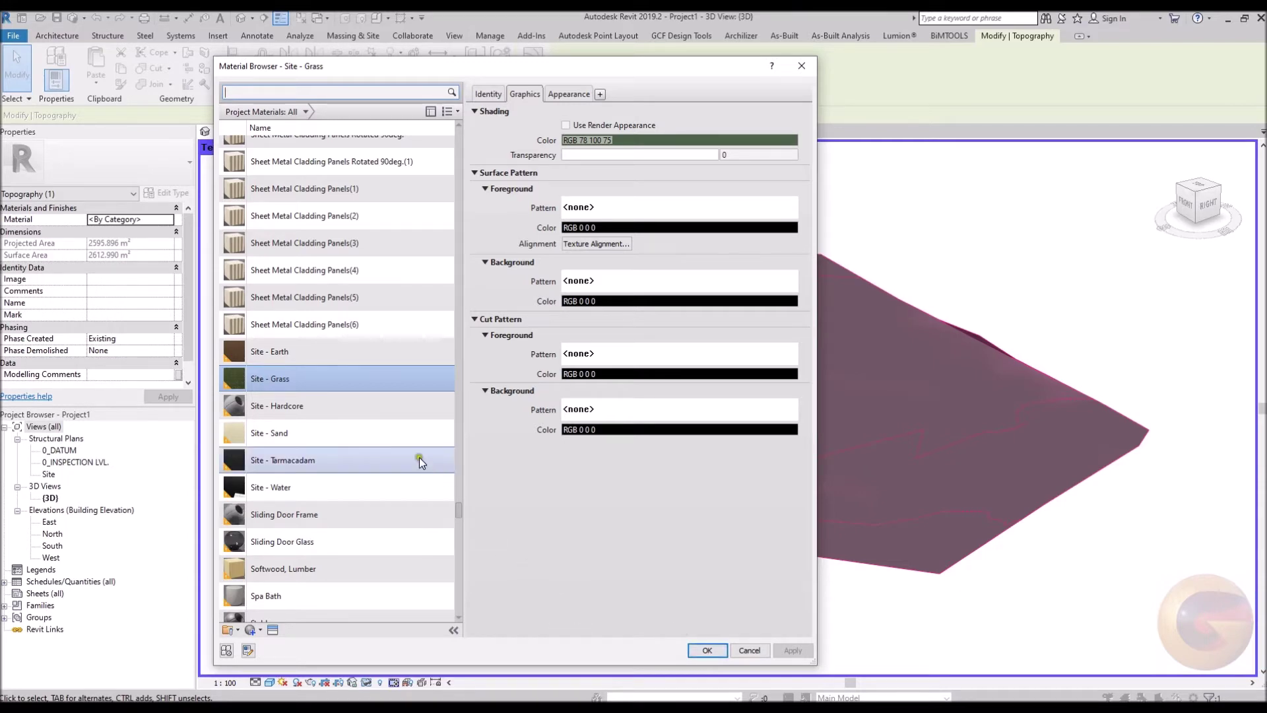
{"action": "left_click", "coordinate": [394, 426]}
{"action": "left_click", "coordinate": [707, 650]}
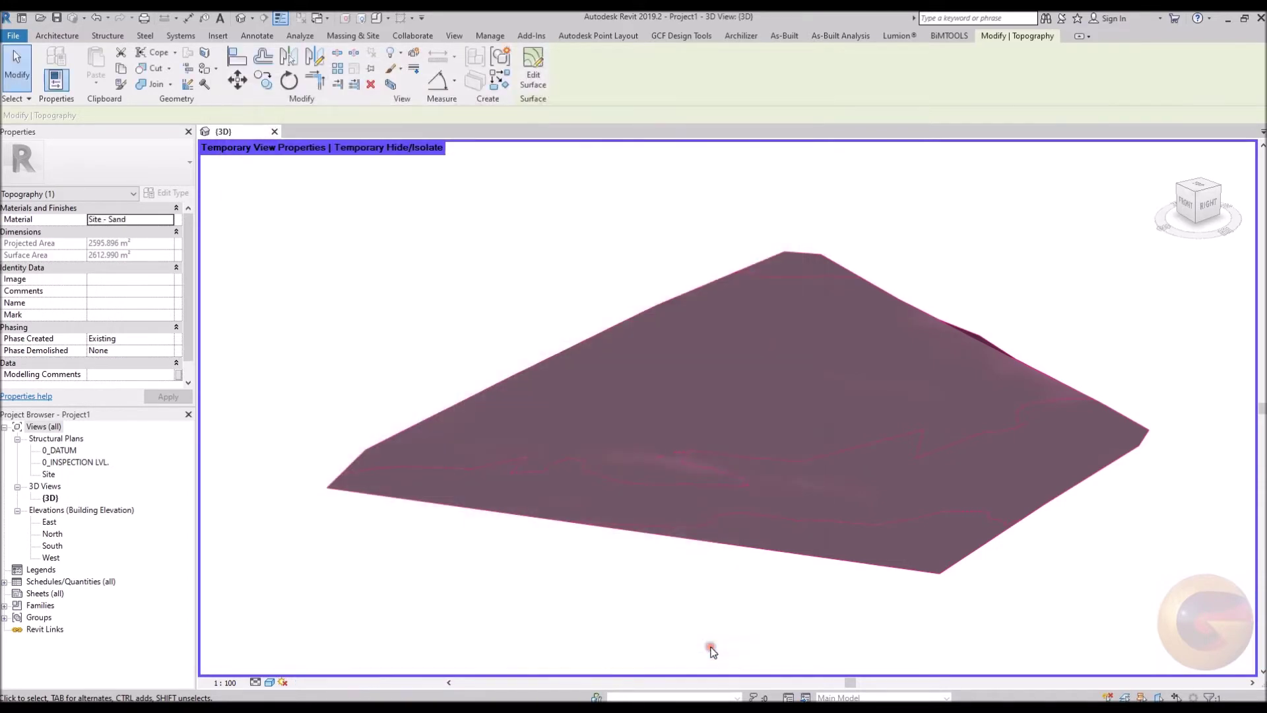
{"action": "left_click", "coordinate": [681, 637]}
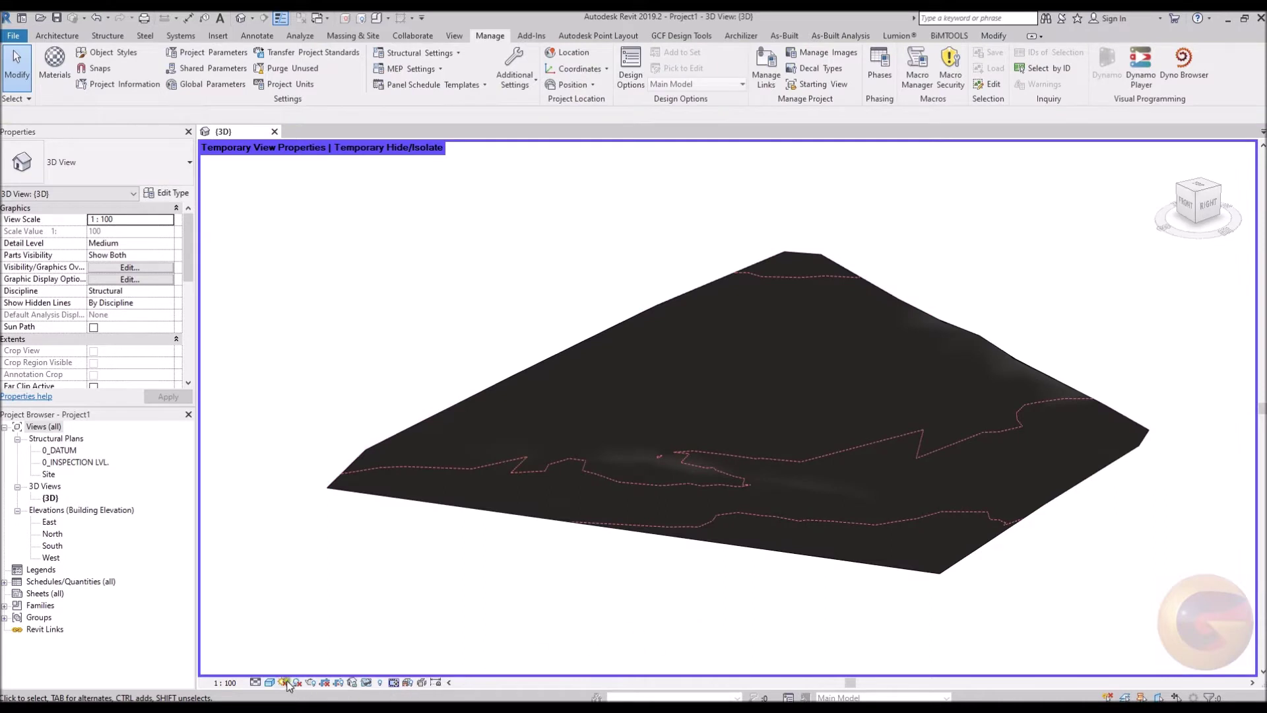
Step: Set the detail level to Fine, keep Shaded style, and reset Temporary Hide/Isolate
{"action": "left_click", "coordinate": [256, 681]}
{"action": "left_click", "coordinate": [272, 668]}
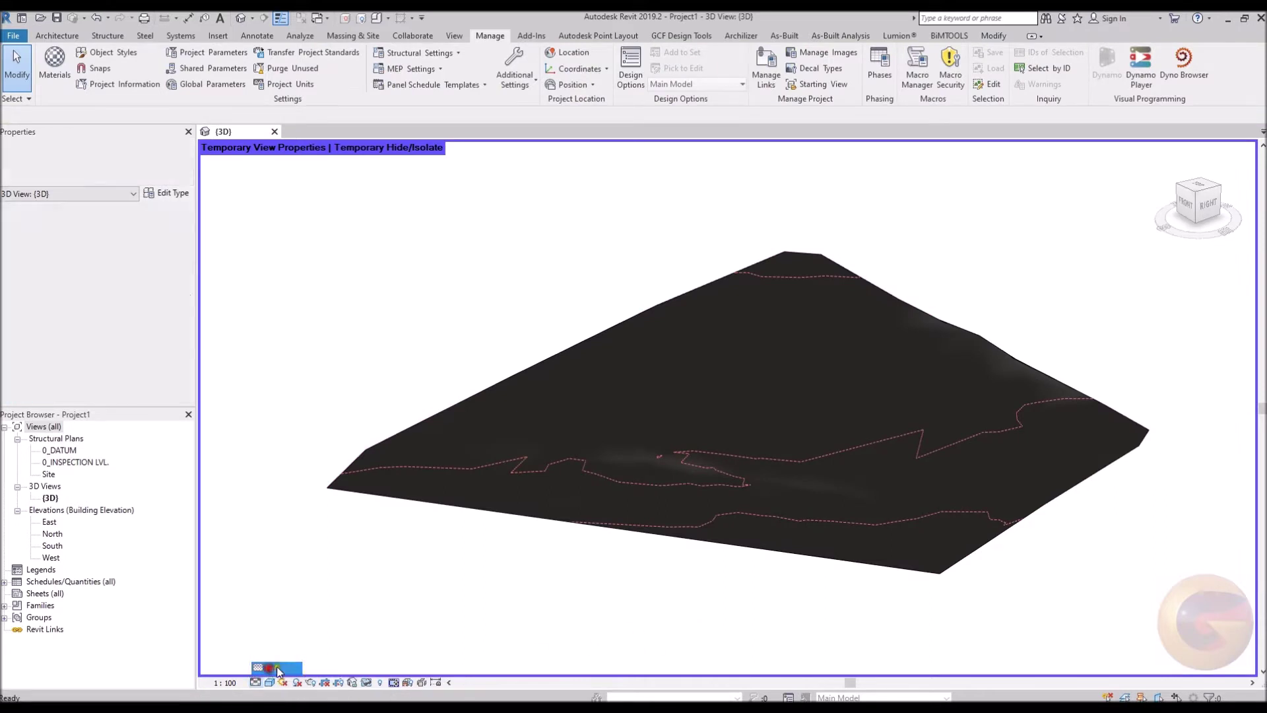
{"action": "middle_click_drag", "start_coordinate": [459, 594], "coordinate": [638, 664], "text": "shift"}
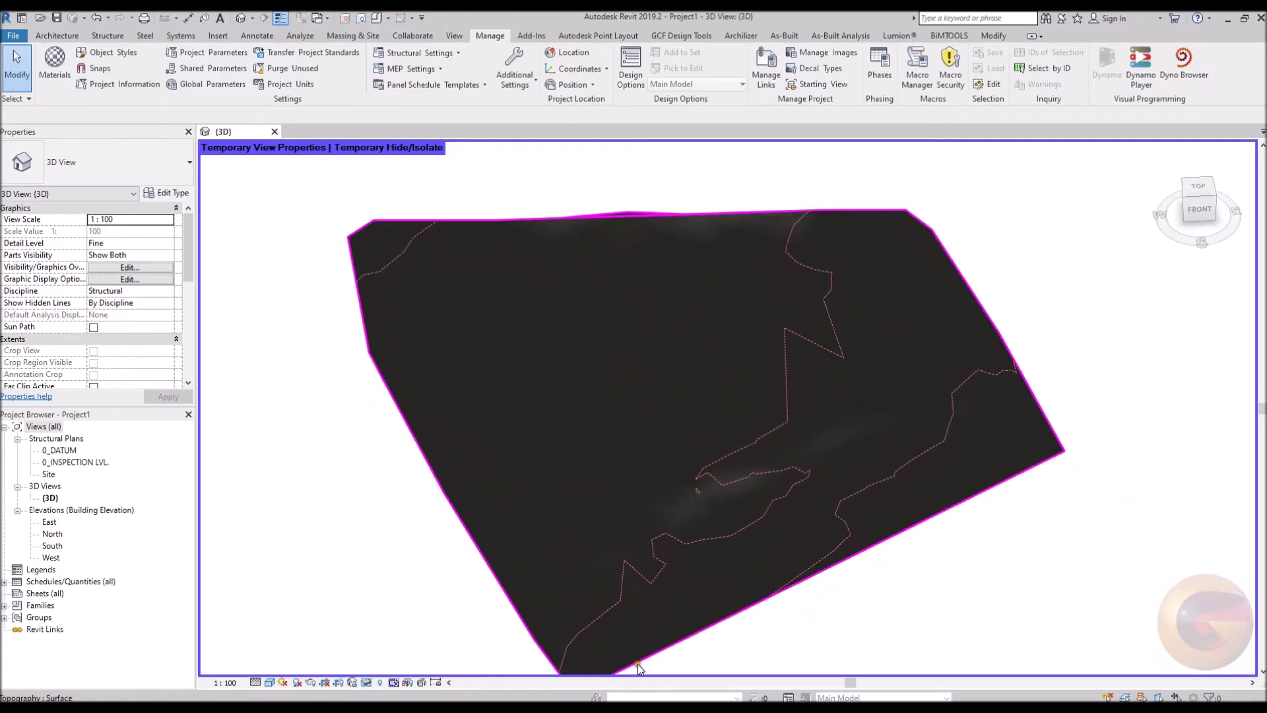
{"action": "scroll", "coordinate": [731, 592], "scroll_direction": "down", "scroll_amount": 1}
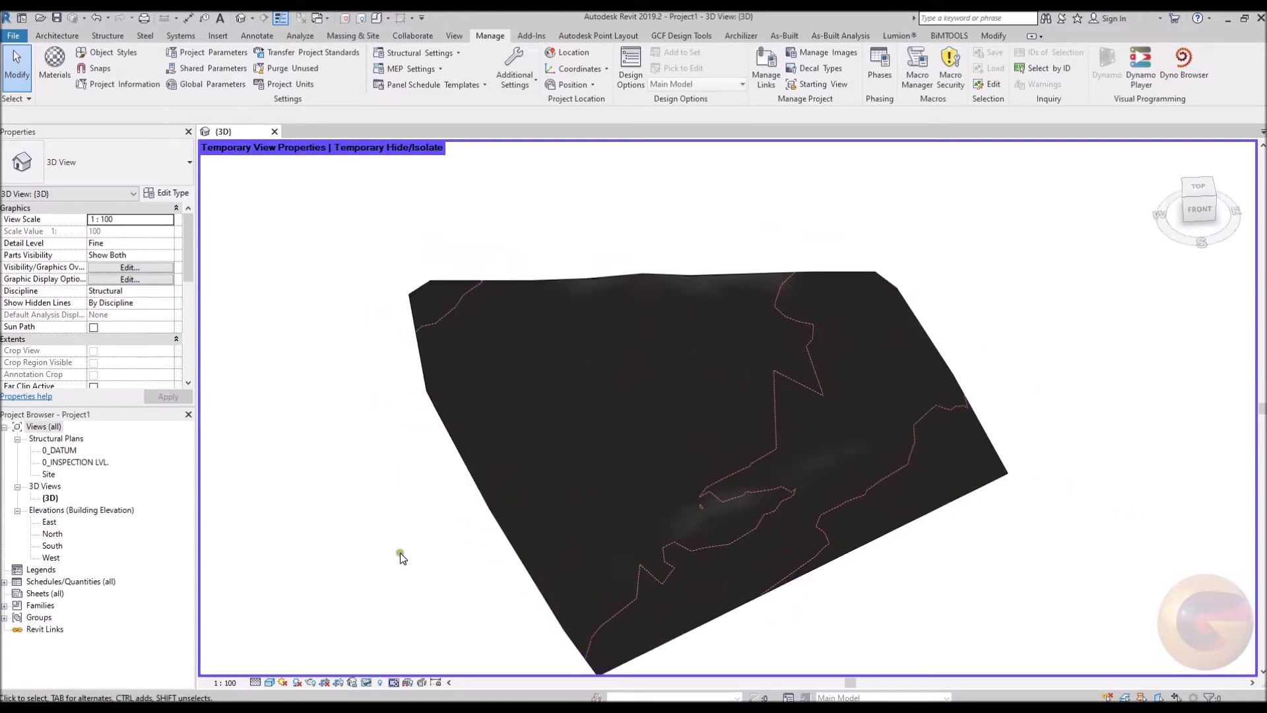
{"action": "left_click", "coordinate": [271, 683]}
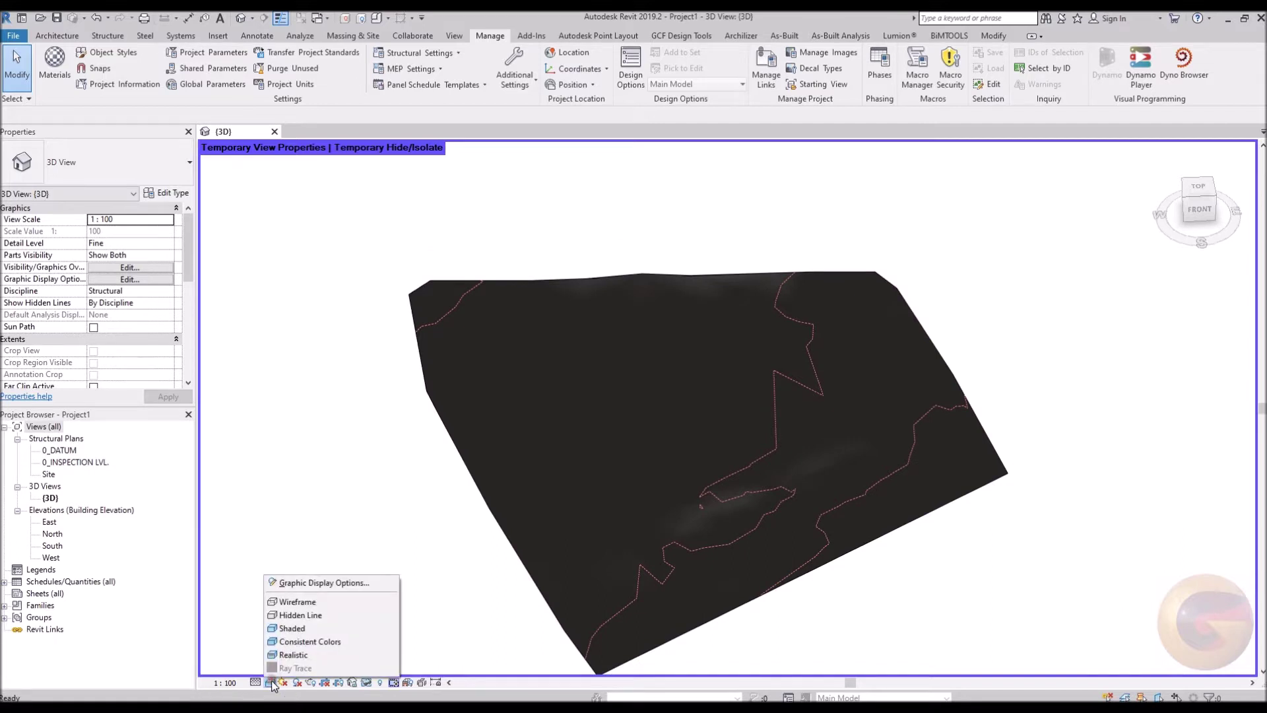
{"action": "left_click", "coordinate": [291, 629]}
{"action": "middle_click_drag", "start_coordinate": [363, 594], "coordinate": [573, 514], "text": "shift"}
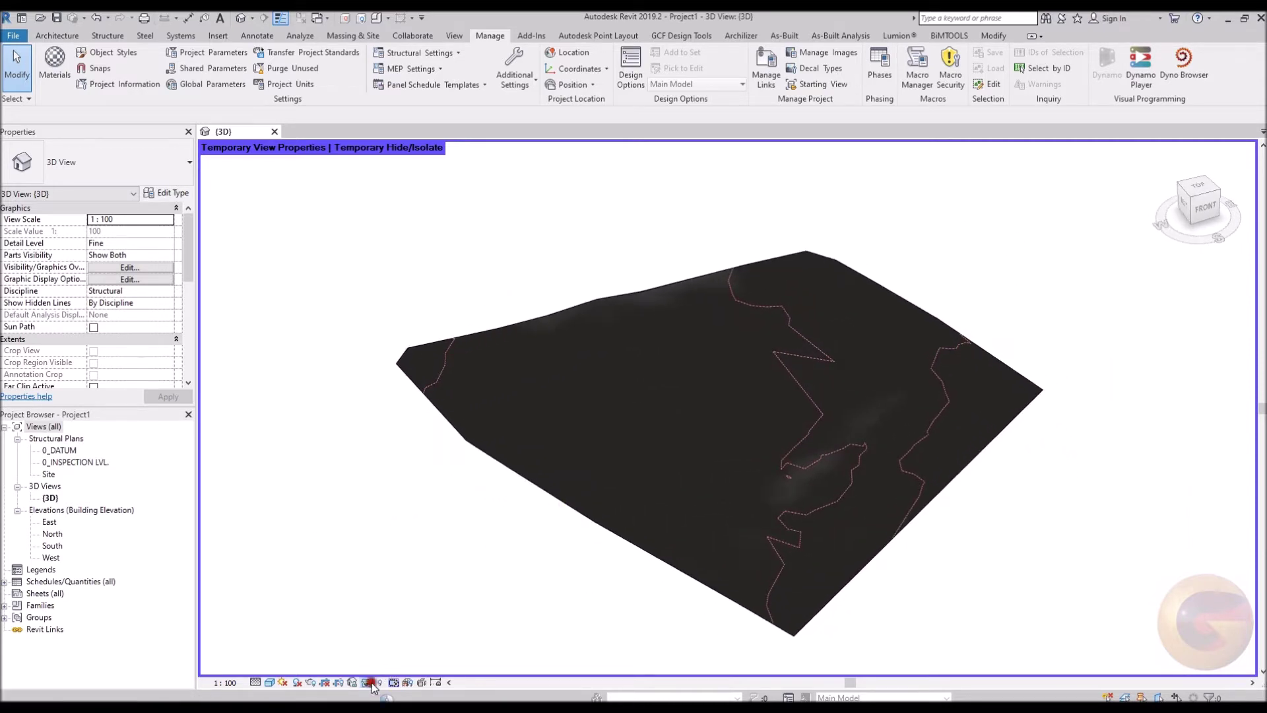
{"action": "left_click", "coordinate": [370, 684]}
{"action": "left_click", "coordinate": [382, 664]}
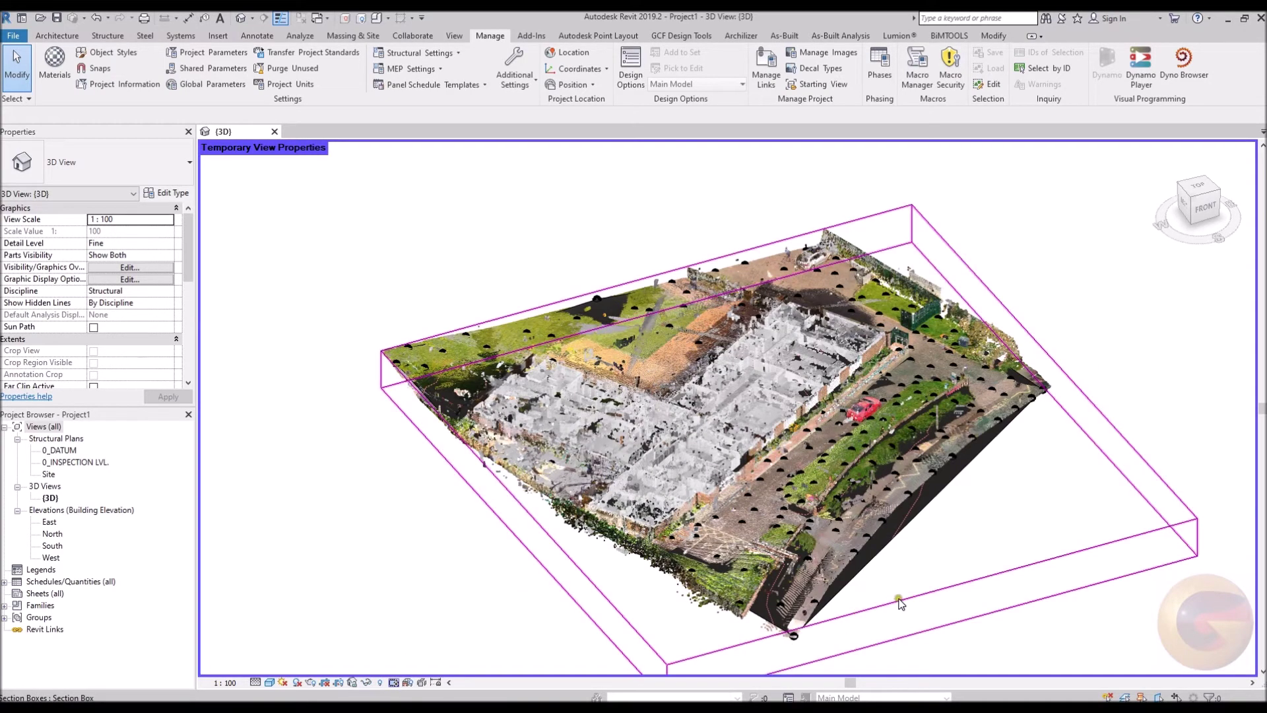
Step: Orbit to a low angle, select the toposurface and isolate it again
{"action": "scroll", "coordinate": [902, 602], "scroll_direction": "up", "scroll_amount": 4}
{"action": "middle_click_drag", "start_coordinate": [902, 602], "coordinate": [677, 637], "text": "shift"}
{"action": "left_click", "coordinate": [618, 558]}
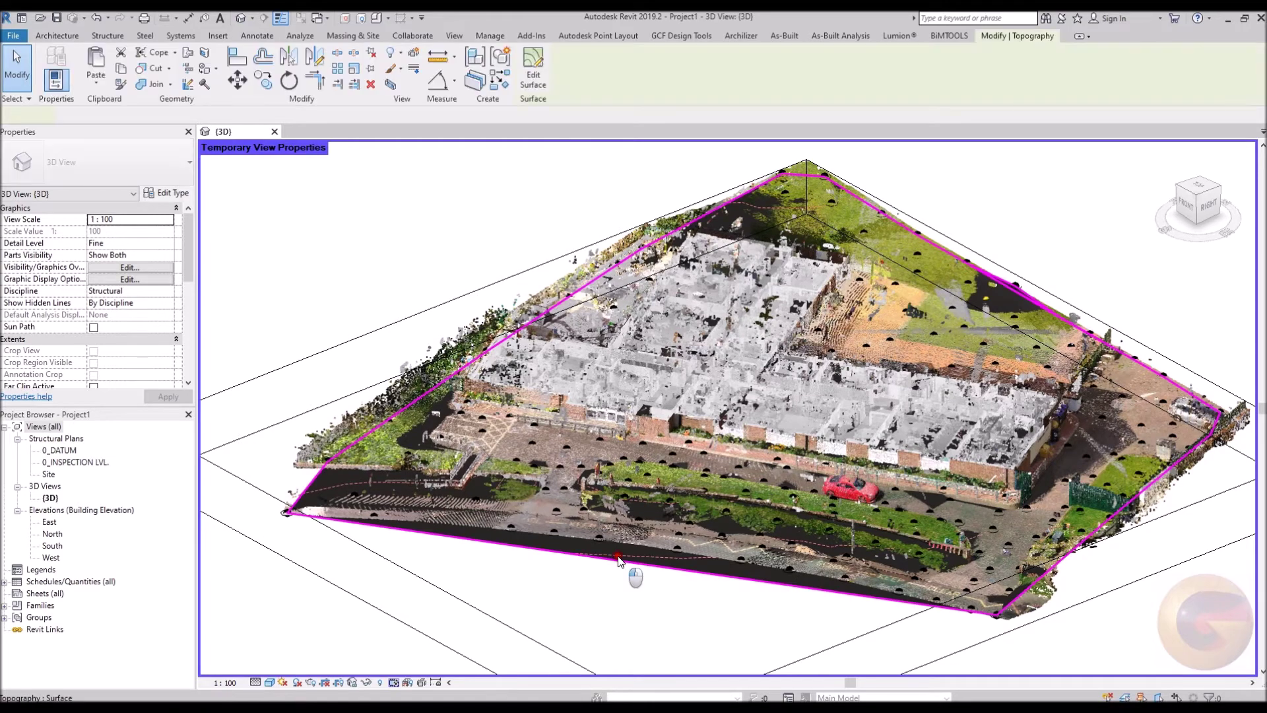
{"action": "left_click", "coordinate": [364, 682]}
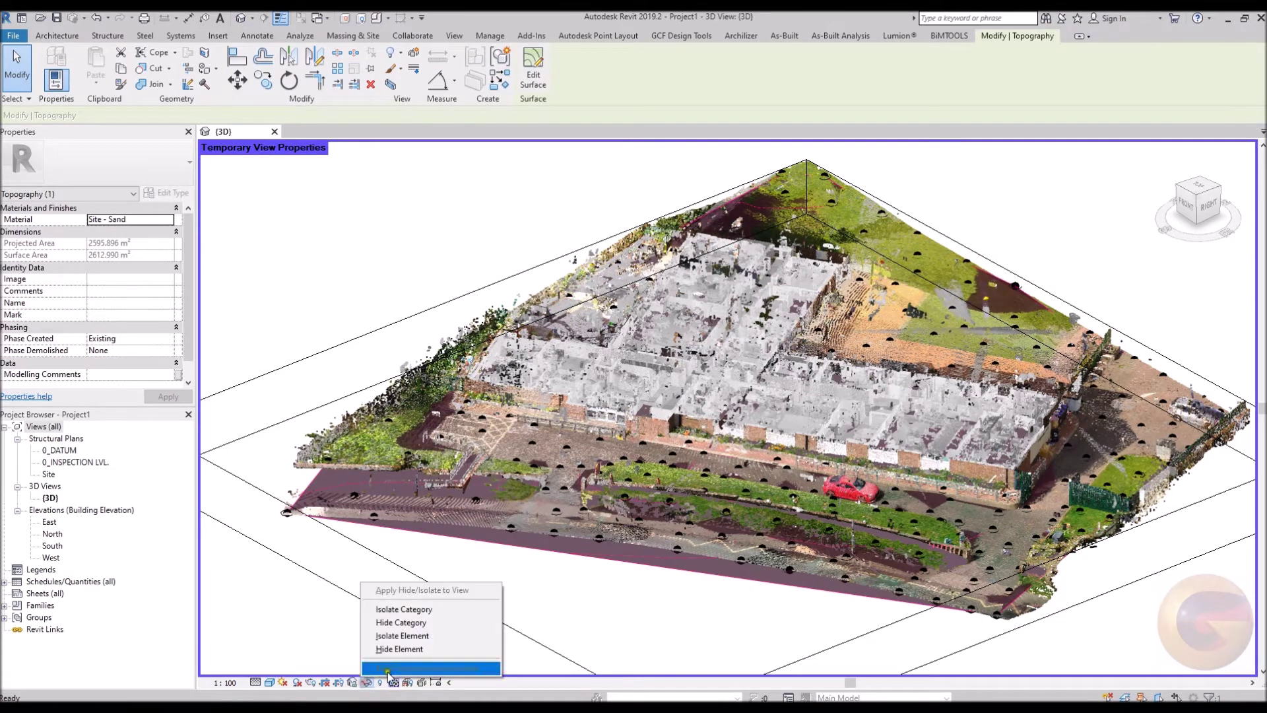
{"action": "left_click", "coordinate": [396, 635]}
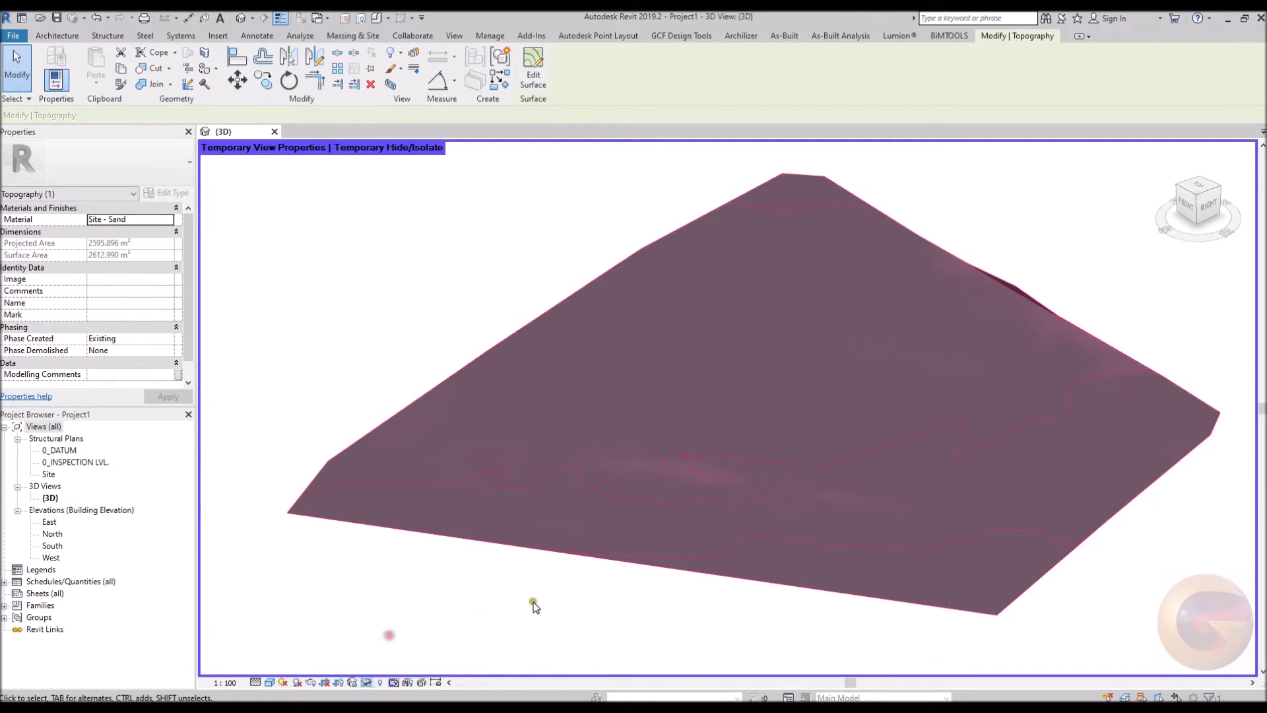
Step: Enter Edit Surface on the toposurface and switch the view to Wireframe
{"action": "left_click", "coordinate": [532, 82]}
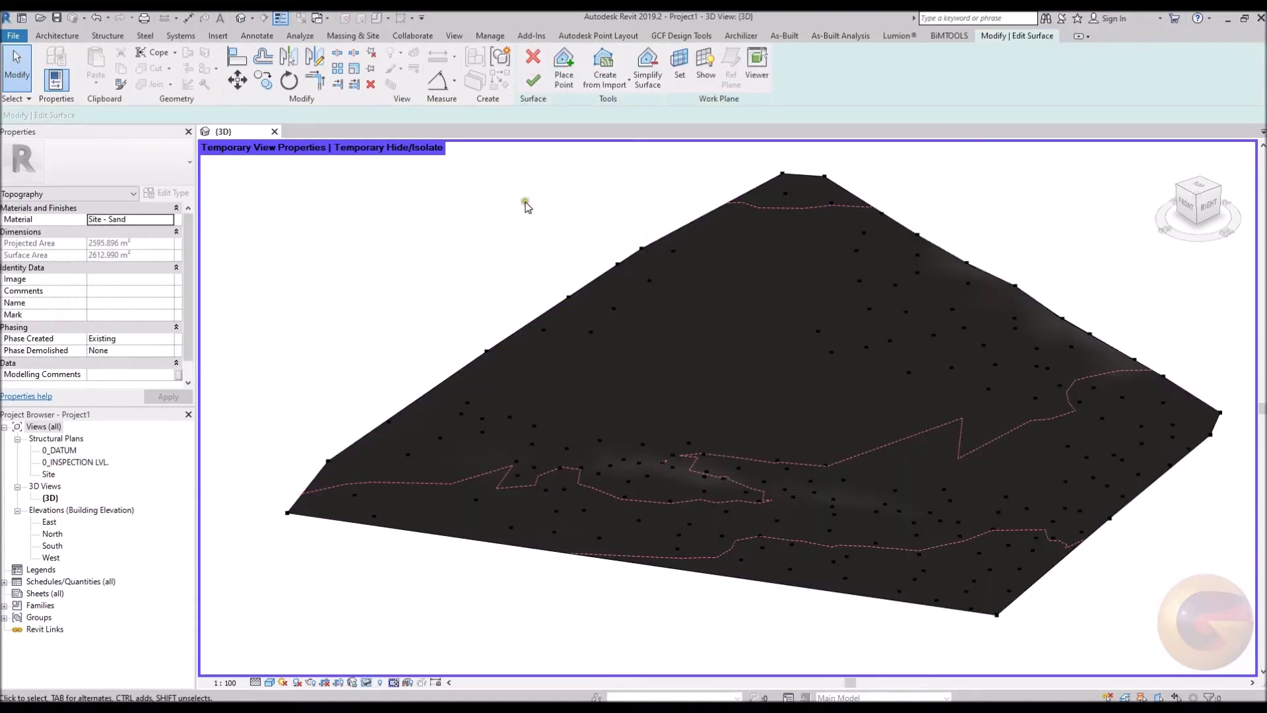
{"action": "left_click", "coordinate": [269, 682]}
{"action": "left_click", "coordinate": [291, 599]}
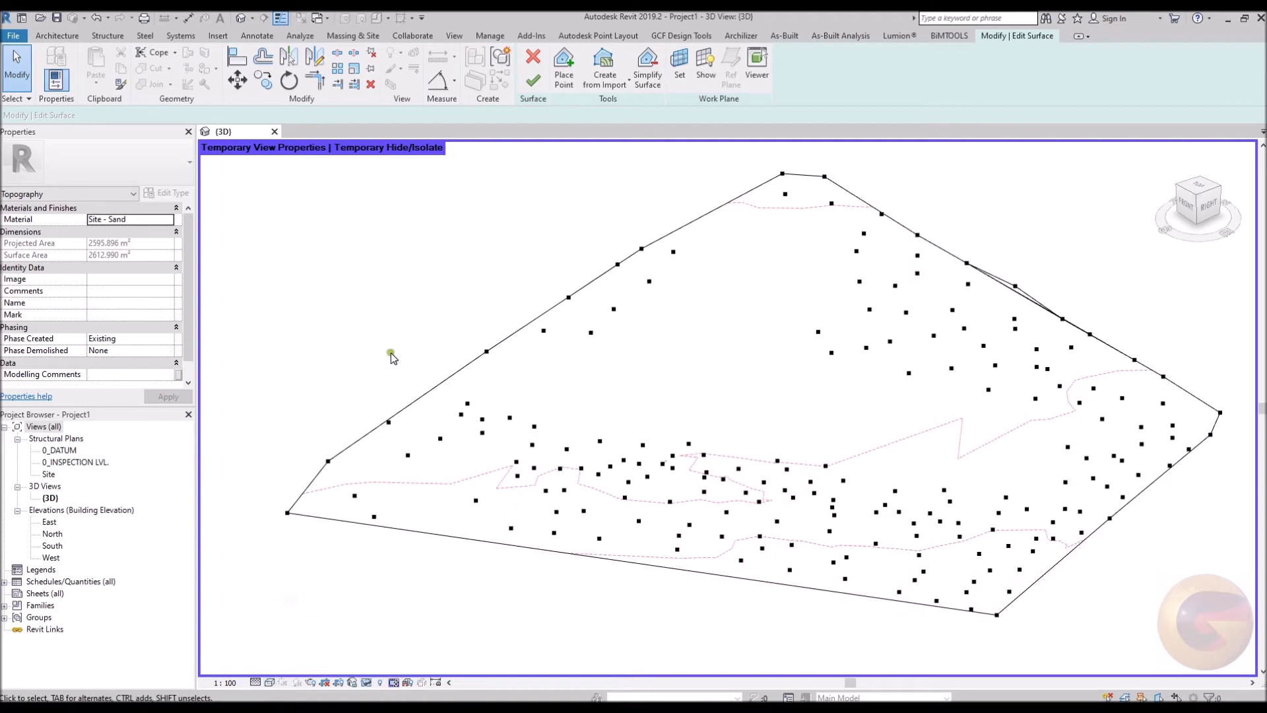